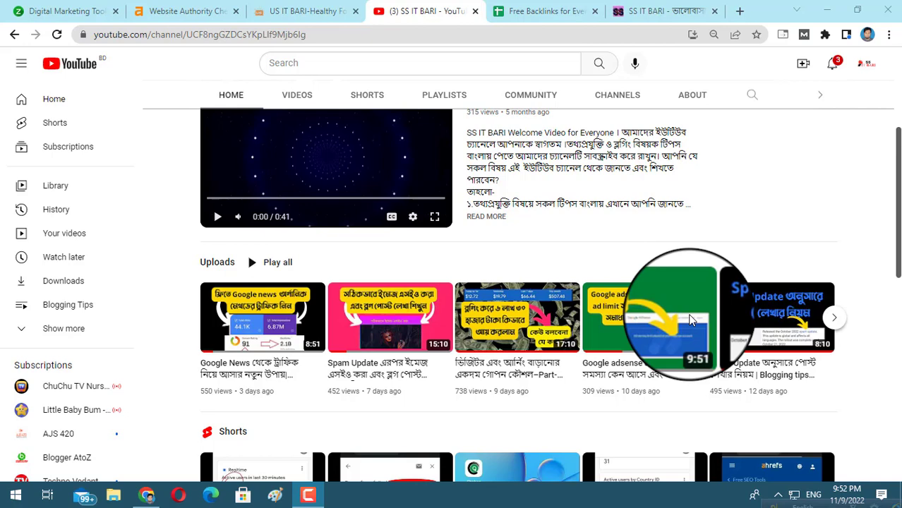
# Examine the backlink website list in the Free Backlinks for Everyone spreadsheet, from the first entries to the last rows.
pyautogui.click(178, 12)
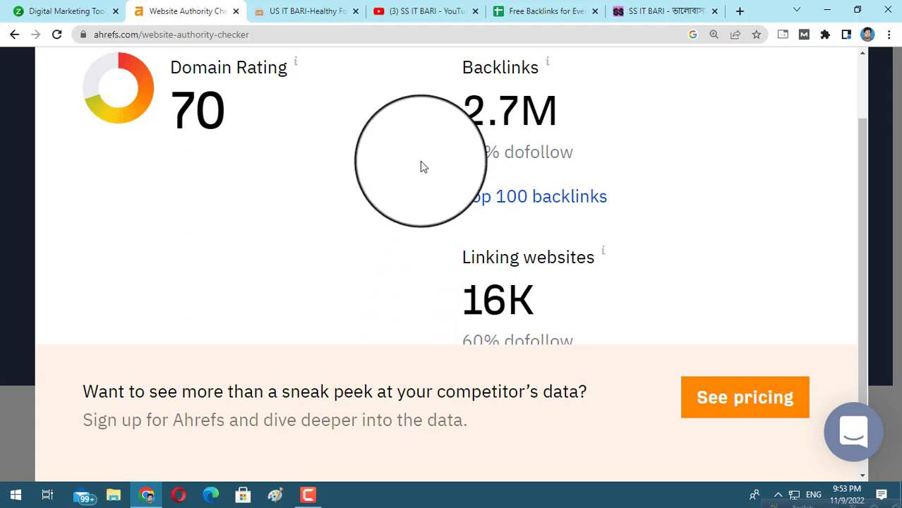
pyautogui.click(538, 12)
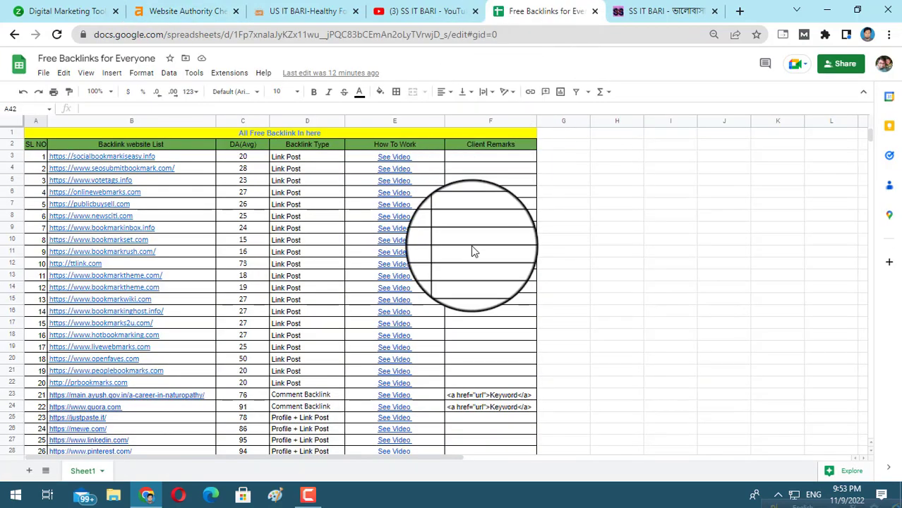
pyautogui.scroll(-3, 302, 292)
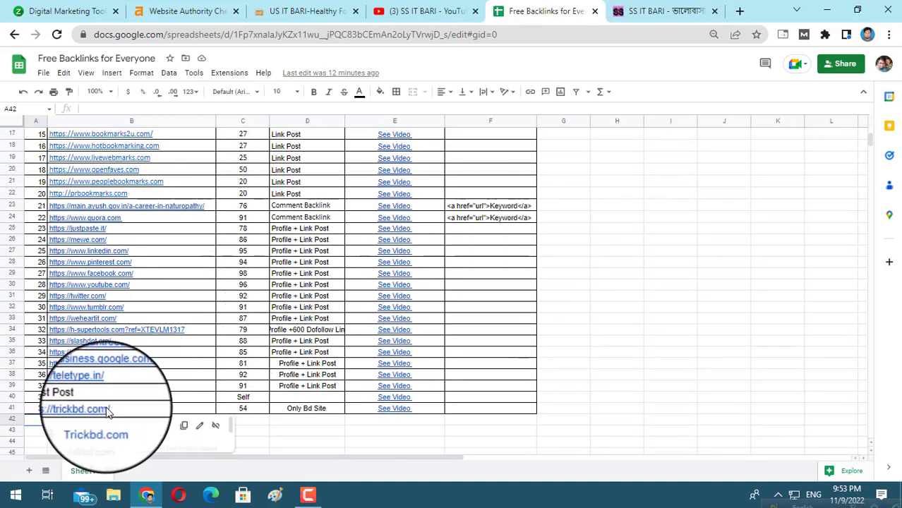
pyautogui.scroll(2, 107, 412)
pyautogui.scroll(3, 108, 413)
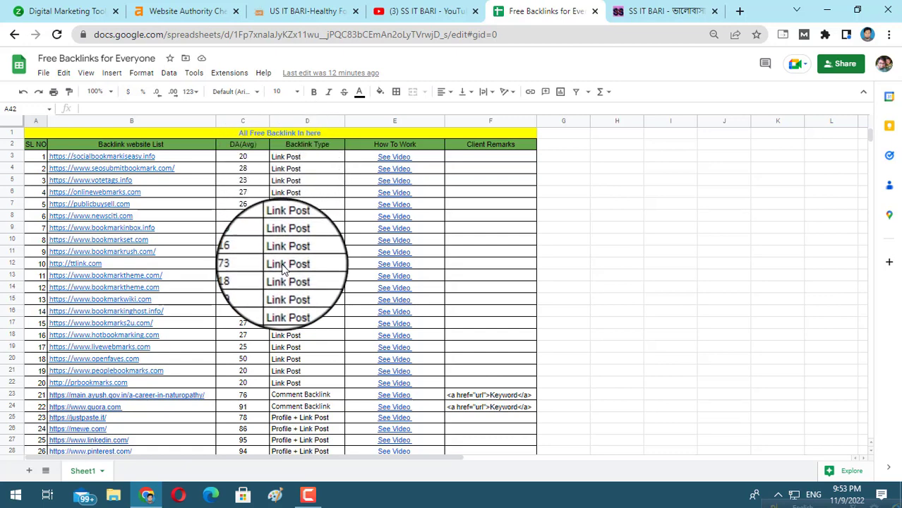
pyautogui.scroll(-2, 283, 269)
pyautogui.scroll(-3, 283, 269)
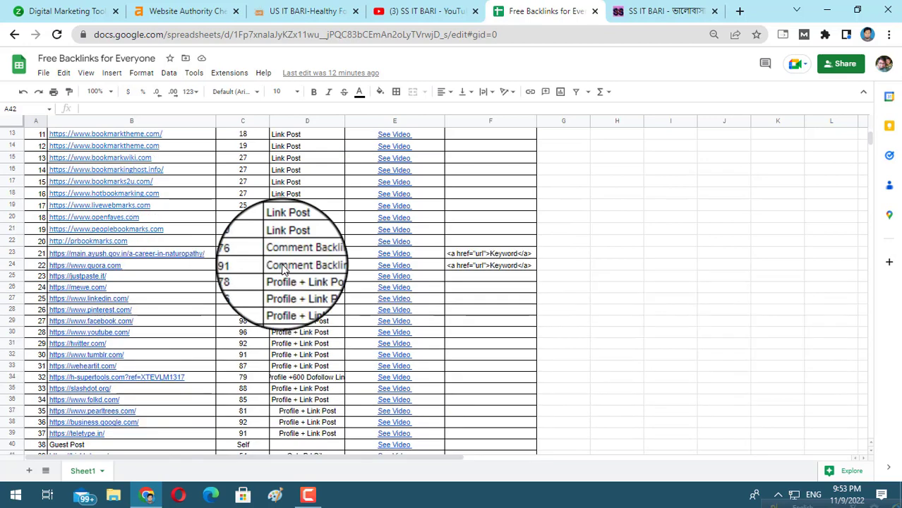
pyautogui.scroll(-3, 283, 269)
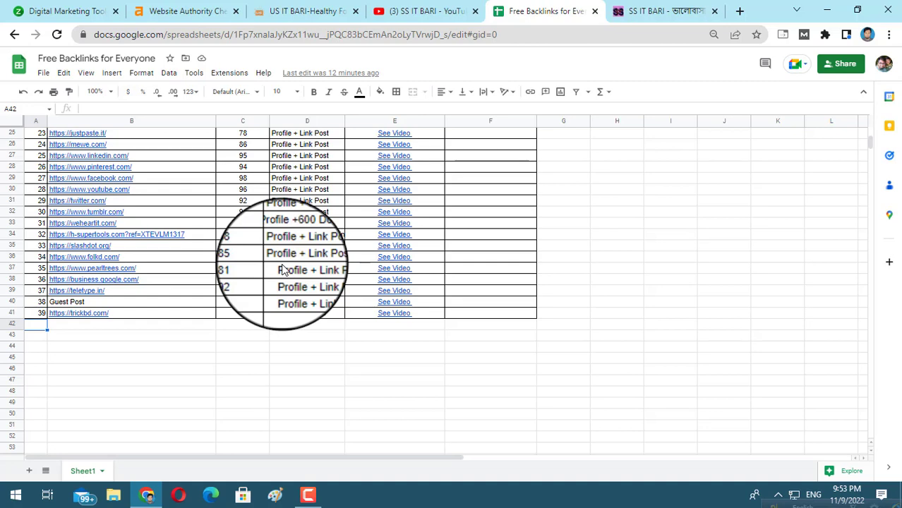
pyautogui.scroll(-2, 283, 269)
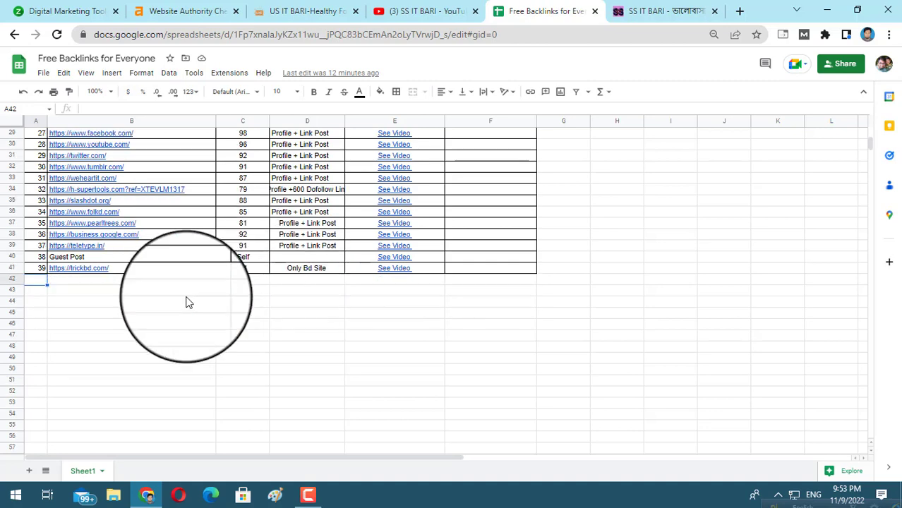
pyautogui.click(93, 283)
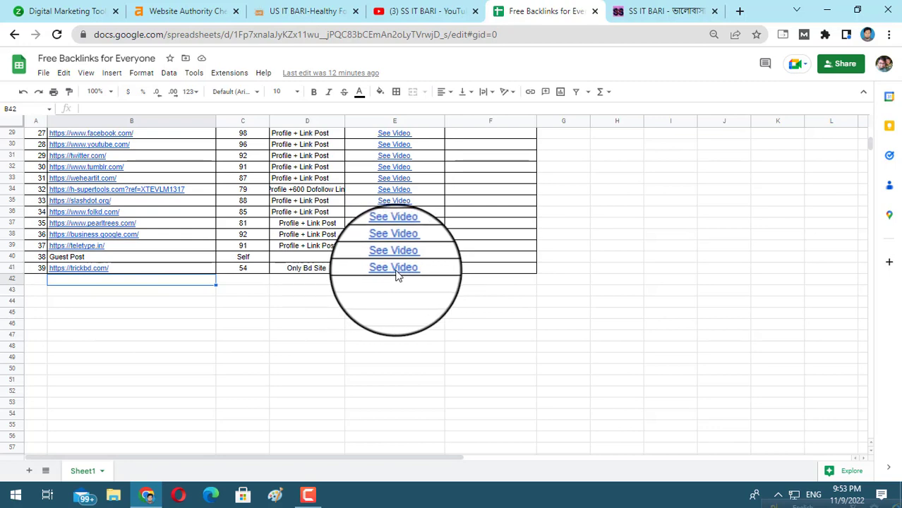
pyautogui.moveTo(396, 271)
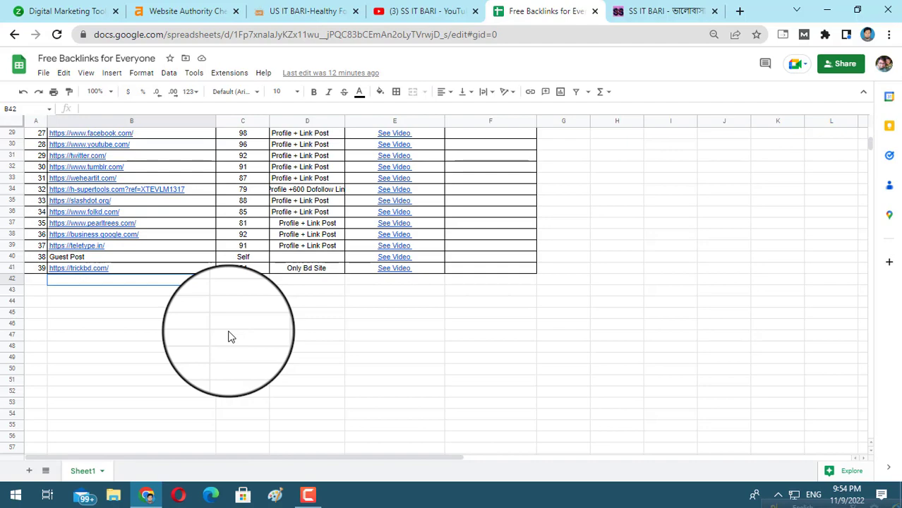
pyautogui.scroll(9, 228, 336)
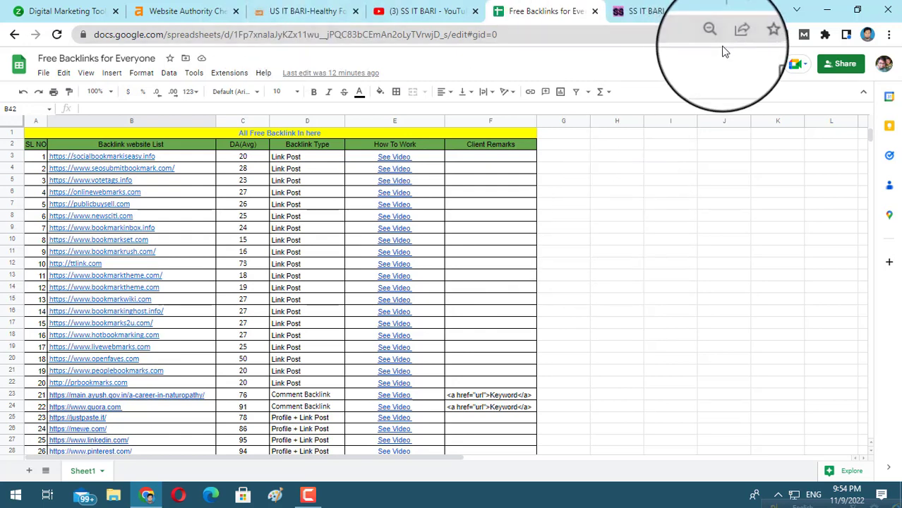
# Show the e-mail address of the Google account signed in to the spreadsheet and highlight it, dismissing the notification.
pyautogui.click(883, 64)
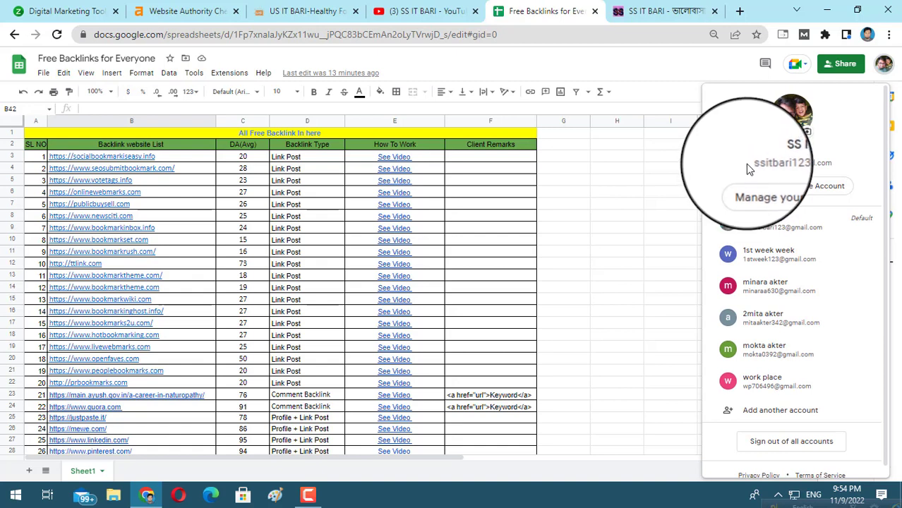
pyautogui.moveTo(757, 163); pyautogui.dragTo(833, 162)
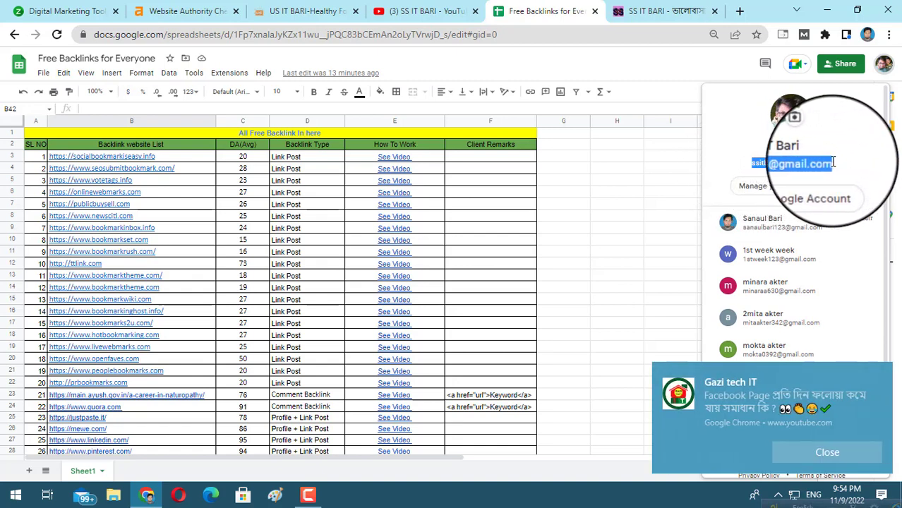
pyautogui.click(848, 446)
pyautogui.click(883, 63)
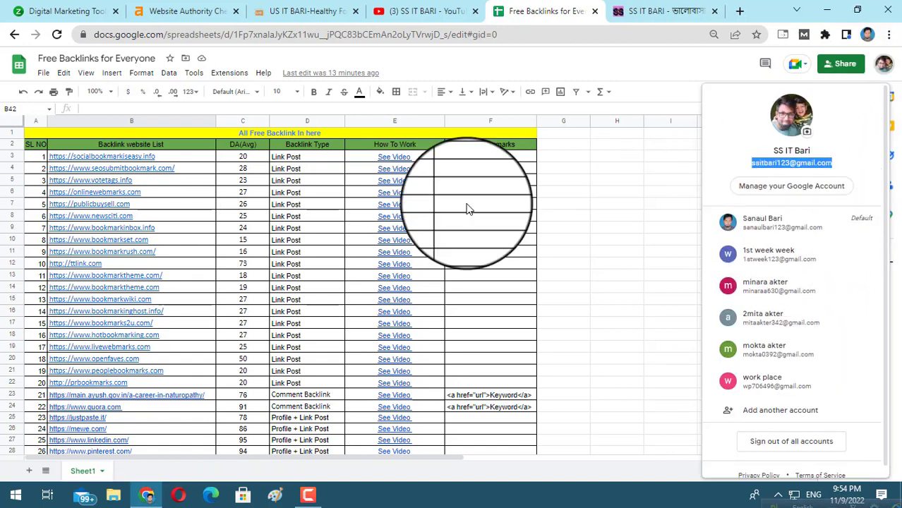
pyautogui.moveTo(404, 233)
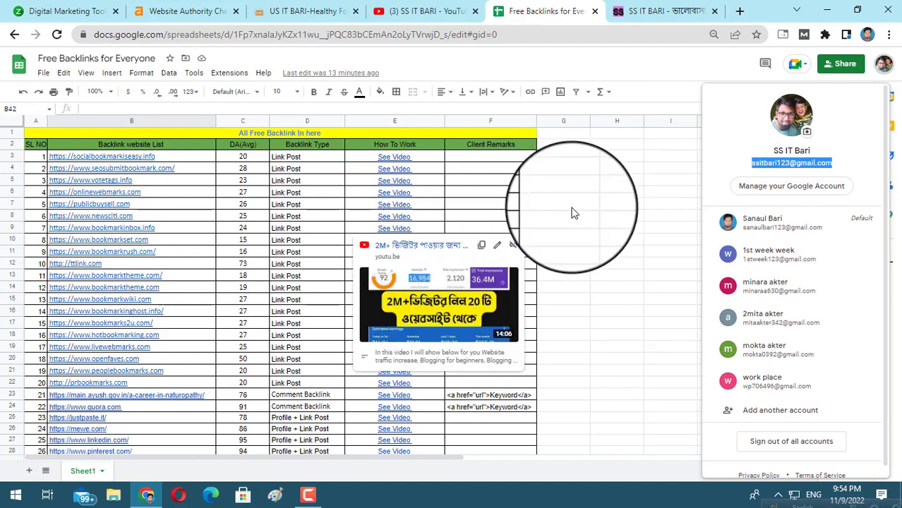
pyautogui.click(620, 221)
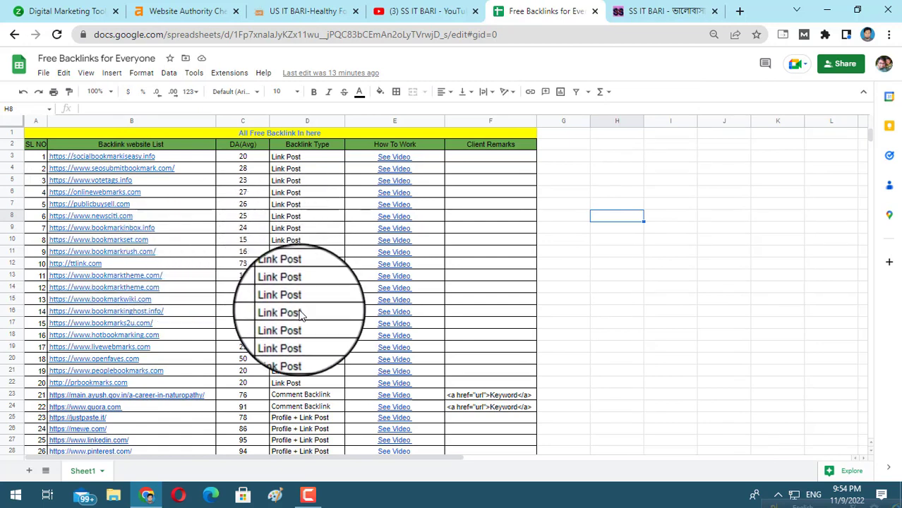
# Examine the domain rating and backlink count on the Ahrefs website authority checker, highlighting both figures.
pyautogui.click(183, 8)
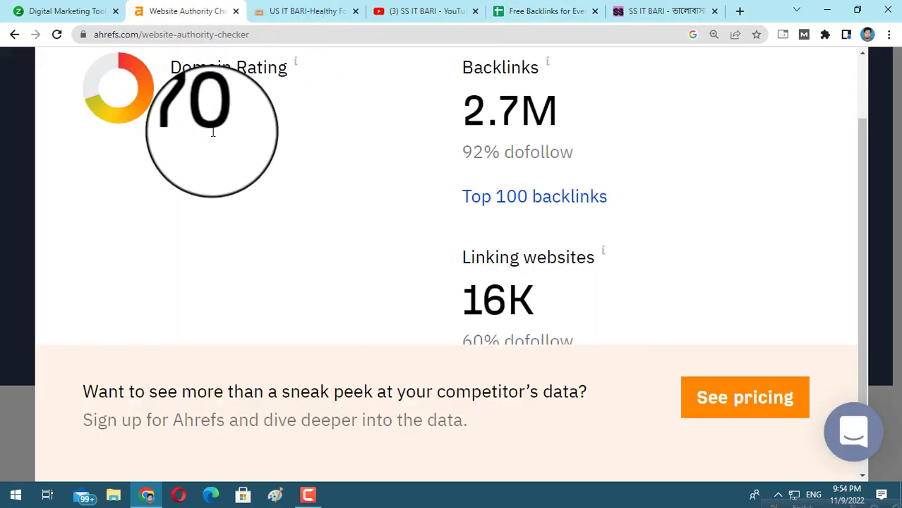
pyautogui.moveTo(165, 121); pyautogui.dragTo(262, 119)
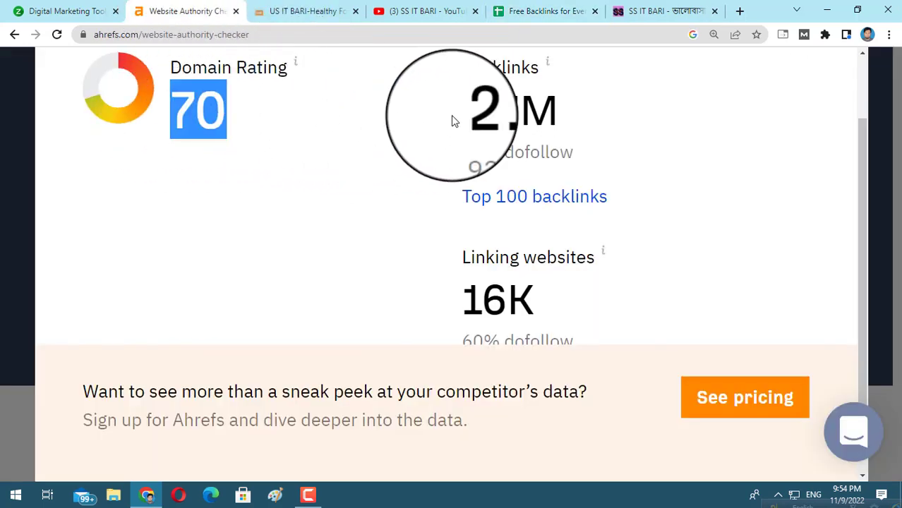
pyautogui.moveTo(462, 111); pyautogui.dragTo(547, 116)
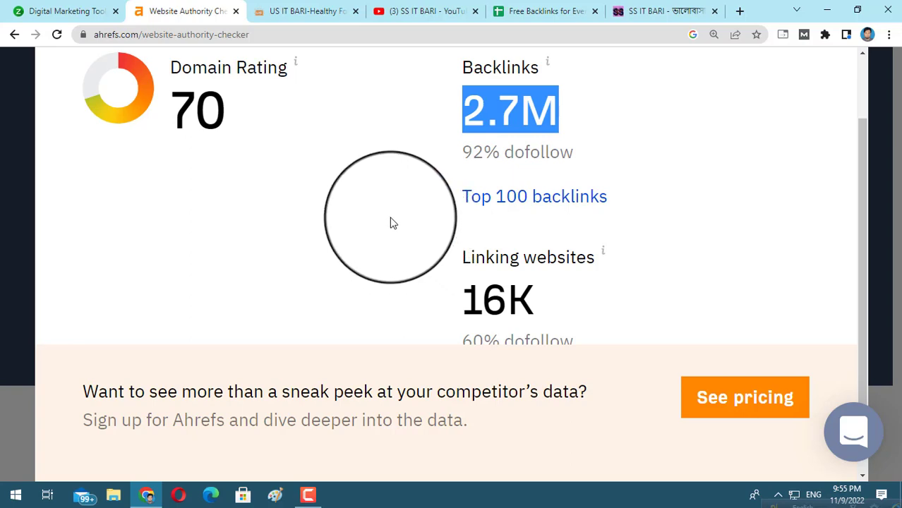
# Look over the zumvu.com home page and compare its address with the website named in the Ahrefs authority result.
pyautogui.click(48, 11)
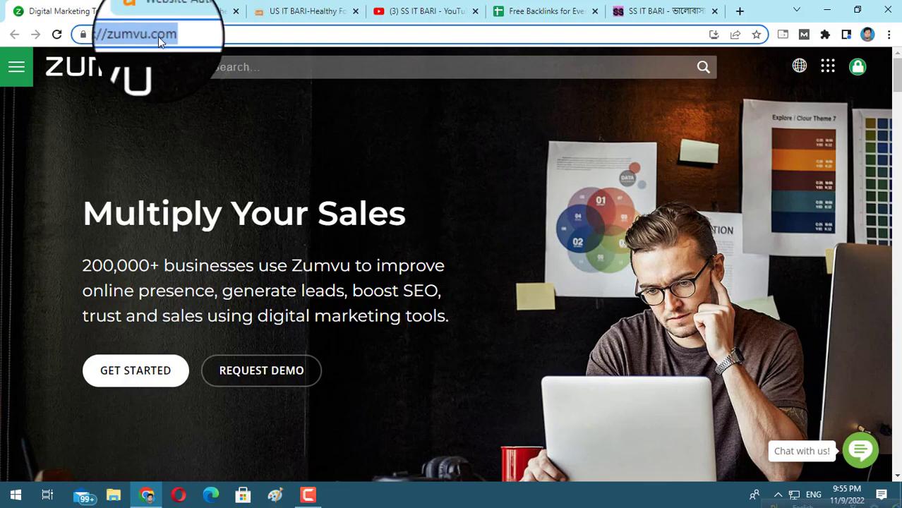
pyautogui.click(459, 157)
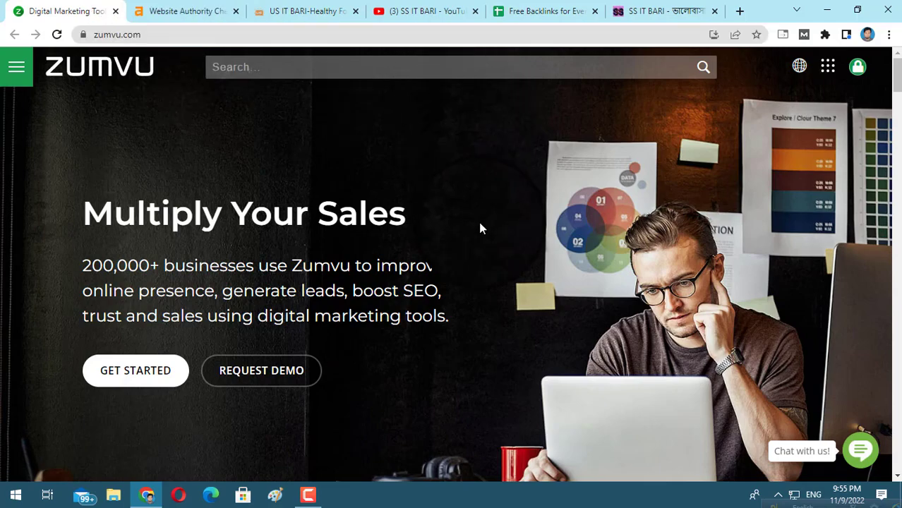
pyautogui.scroll(-20, 479, 227)
pyautogui.scroll(-10, 477, 301)
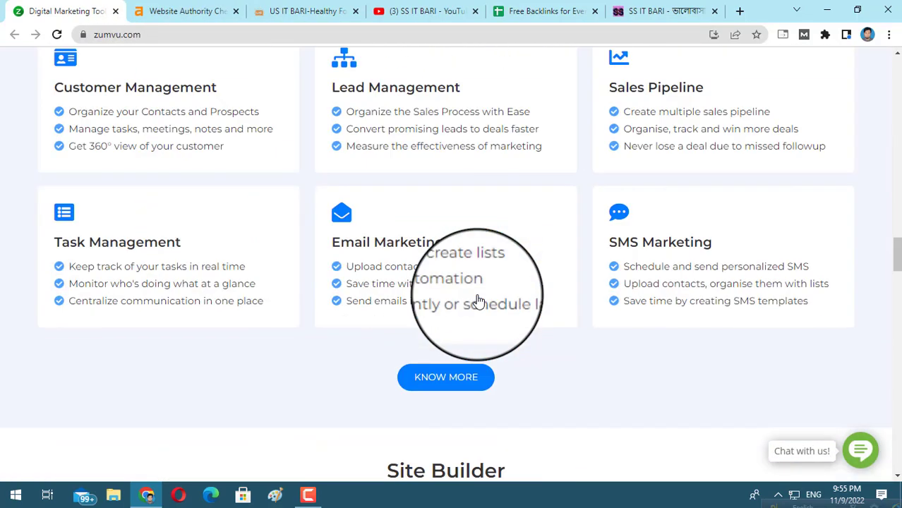
pyautogui.scroll(8, 477, 302)
pyautogui.click(189, 10)
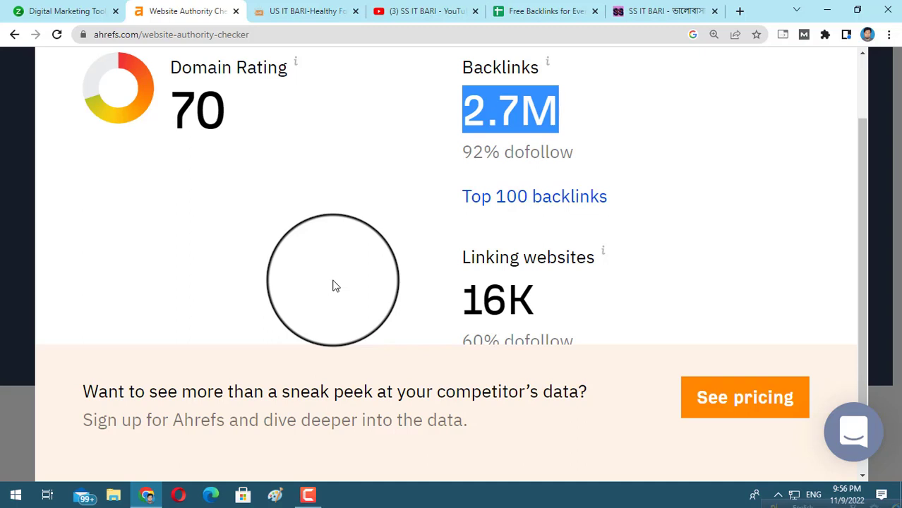
pyautogui.scroll(1, 336, 286)
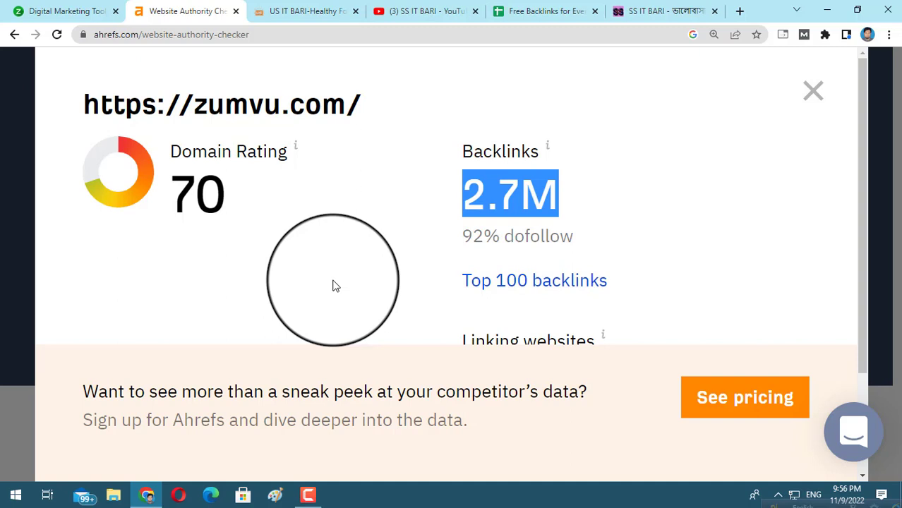
# Open the Zumvu sign-up page and review its registration options and form fields.
pyautogui.click(42, 11)
pyautogui.scroll(20, 335, 243)
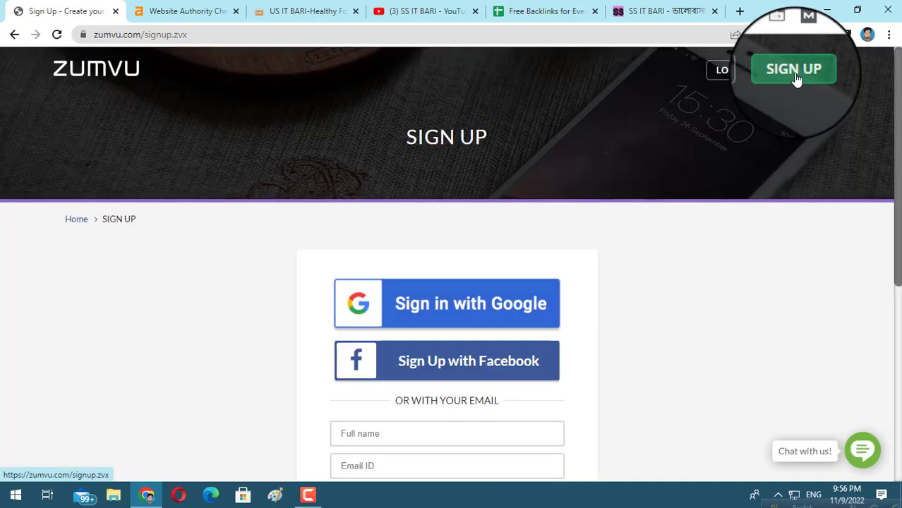
pyautogui.scroll(-3, 672, 259)
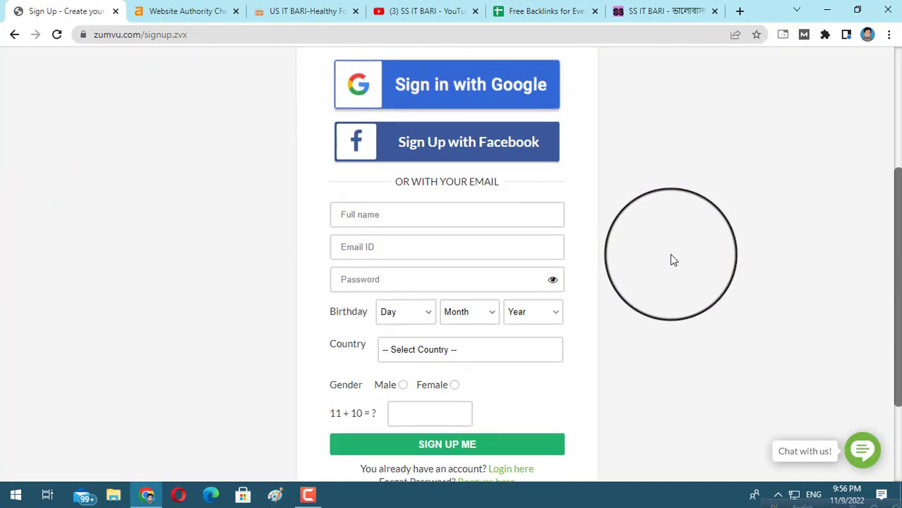
pyautogui.scroll(3, 673, 260)
pyautogui.scroll(-5, 673, 259)
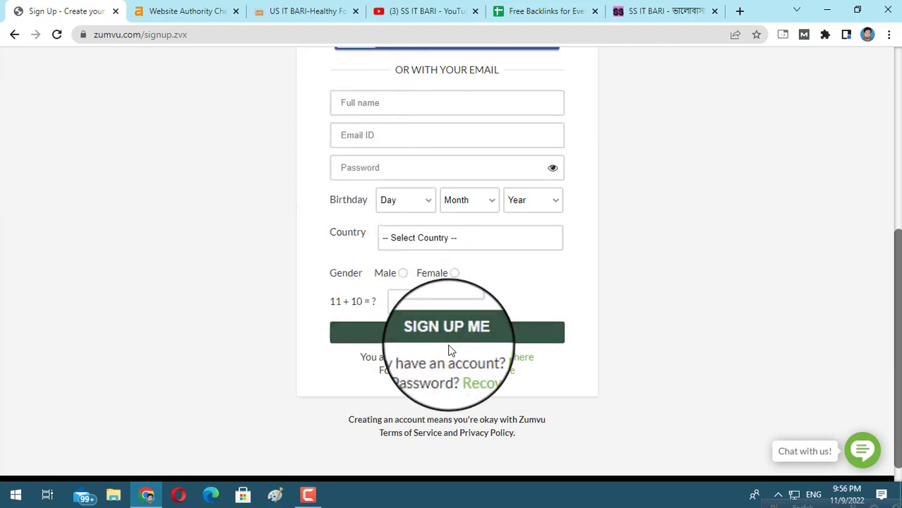
pyautogui.scroll(5, 499, 332)
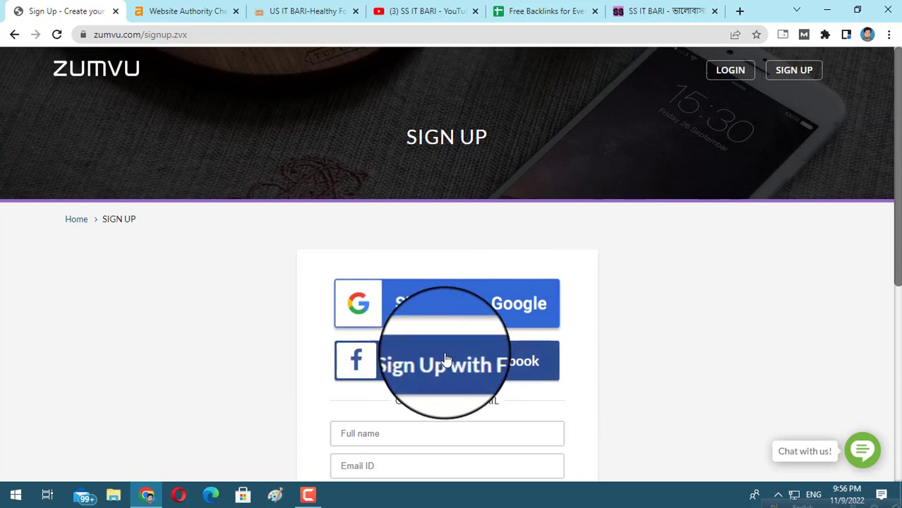
# Register on Zumvu by signing in with Google, choosing one of the listed Google accounts.
pyautogui.click(435, 316)
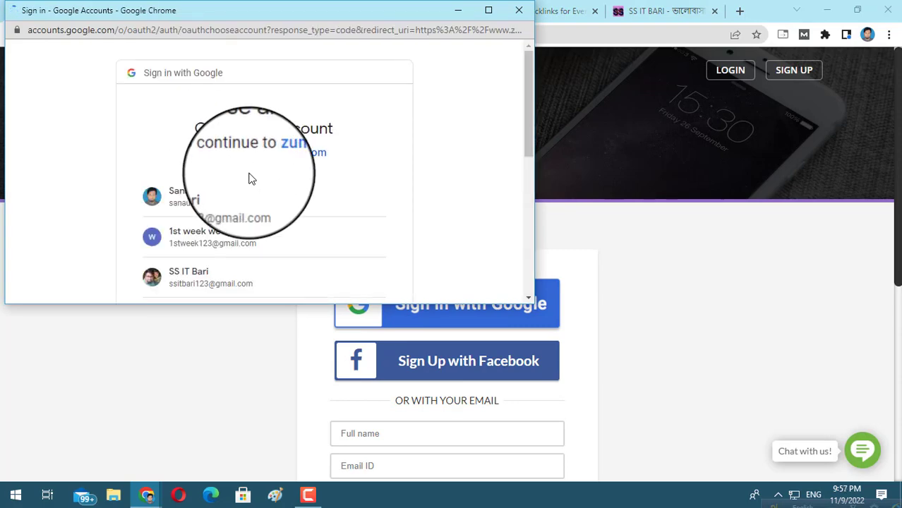
pyautogui.scroll(-5, 249, 178)
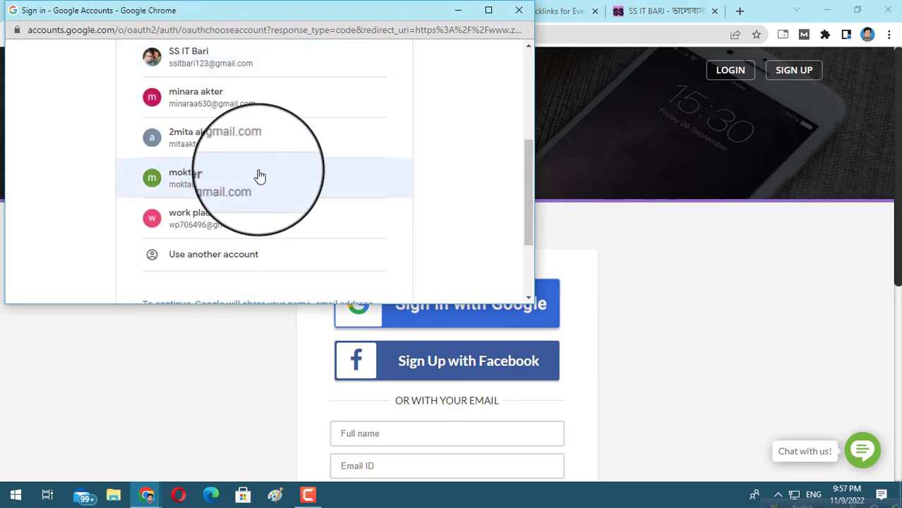
pyautogui.scroll(2, 284, 173)
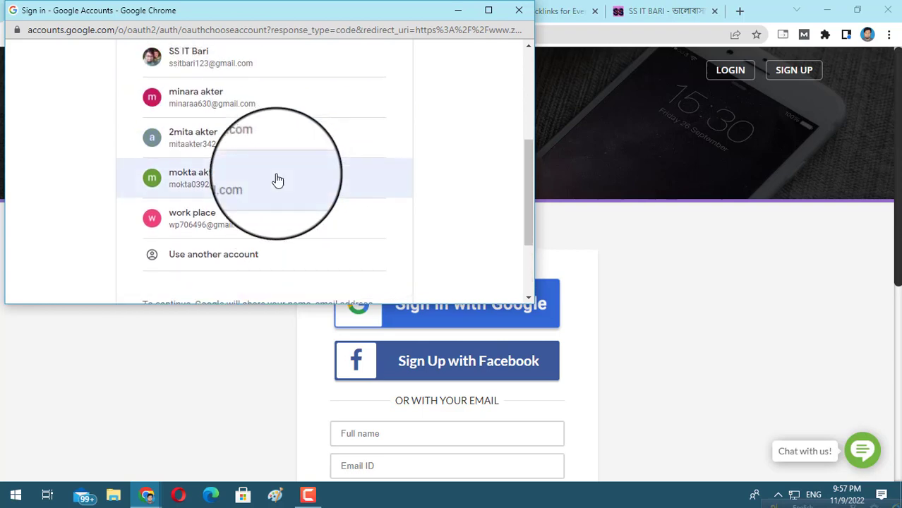
pyautogui.scroll(2, 276, 179)
pyautogui.scroll(-3, 276, 179)
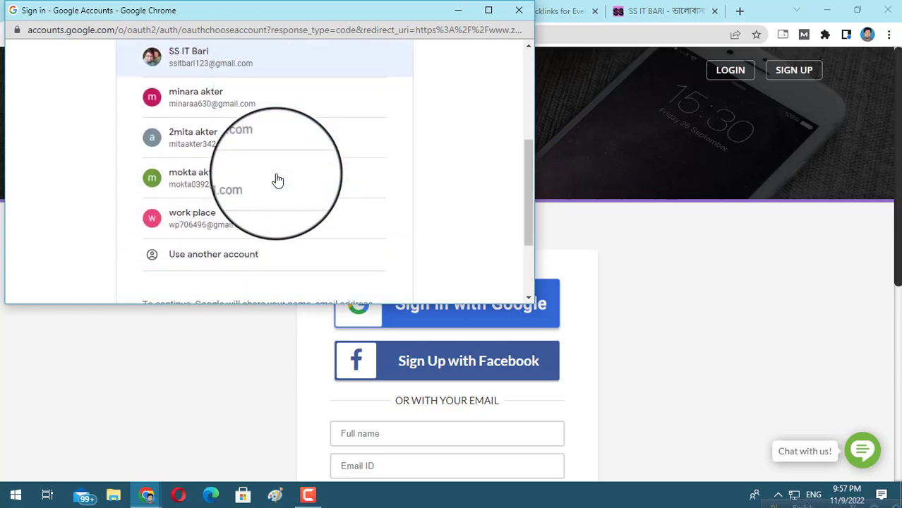
pyautogui.click(212, 98)
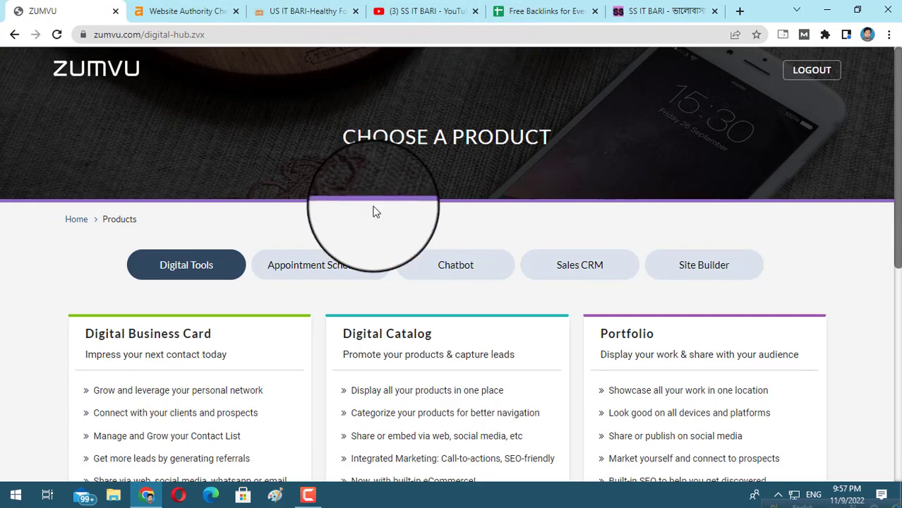
# Examine the Digital Tools products offered on the Choose a Product page.
pyautogui.scroll(-6, 371, 212)
pyautogui.scroll(6, 369, 213)
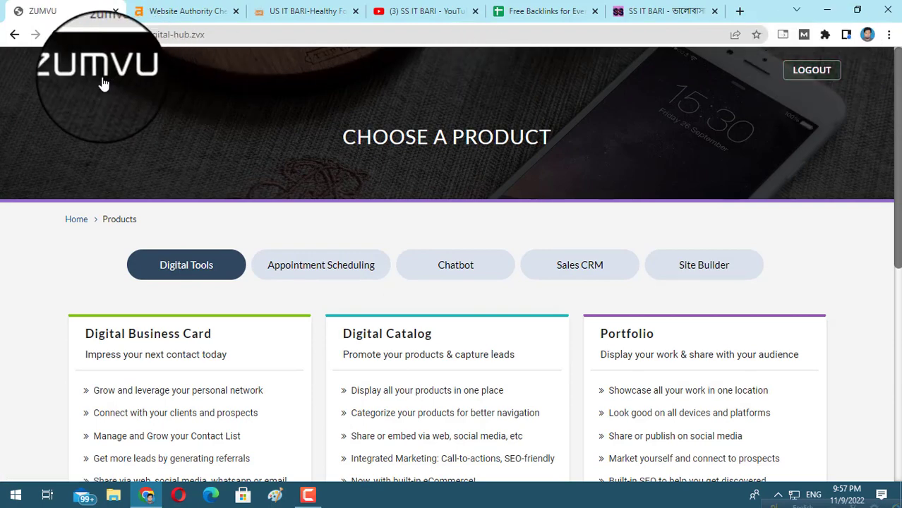
pyautogui.scroll(-6, 424, 179)
pyautogui.scroll(4, 434, 191)
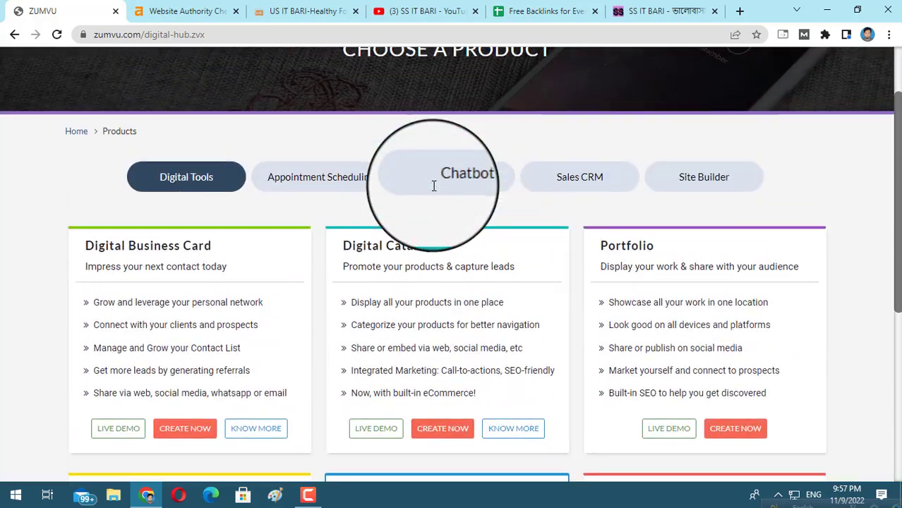
pyautogui.scroll(-2, 434, 190)
pyautogui.scroll(1, 434, 191)
pyautogui.scroll(2, 434, 190)
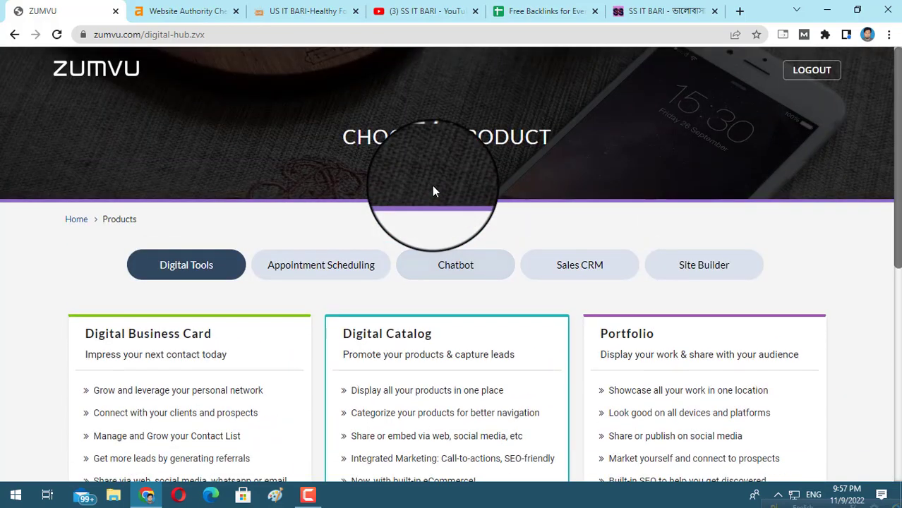
# Look through the Digital Tools products and start creating a Digital Business Card.
pyautogui.scroll(-2, 434, 191)
pyautogui.scroll(2, 434, 189)
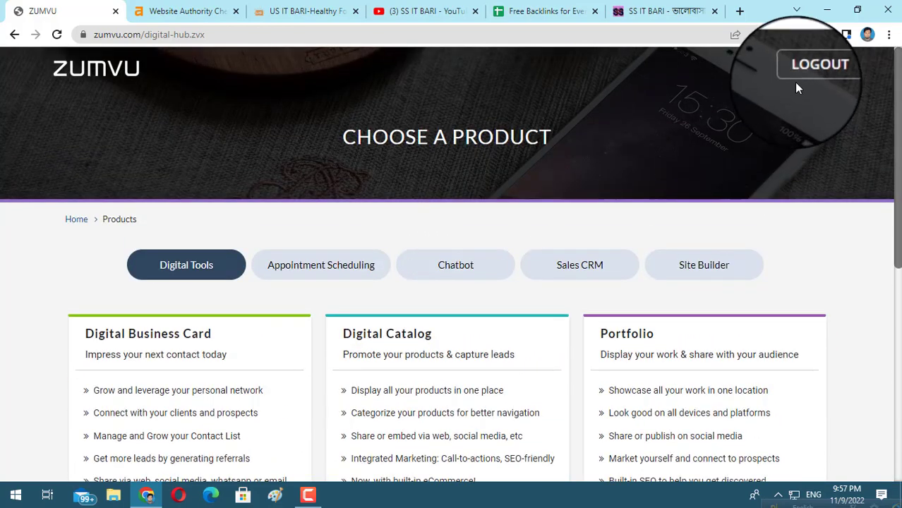
pyautogui.scroll(-3, 518, 173)
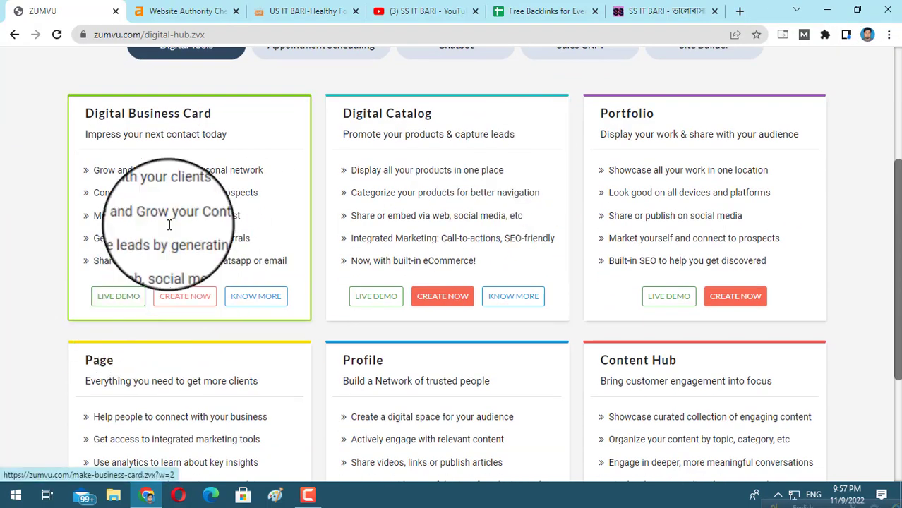
pyautogui.scroll(-1, 219, 213)
pyautogui.scroll(-1, 222, 212)
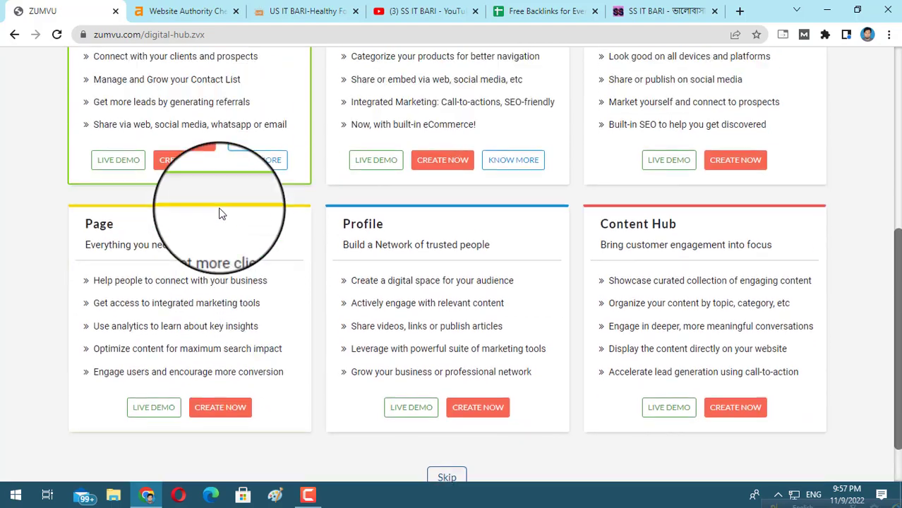
pyautogui.scroll(4, 412, 162)
pyautogui.scroll(-2, 423, 199)
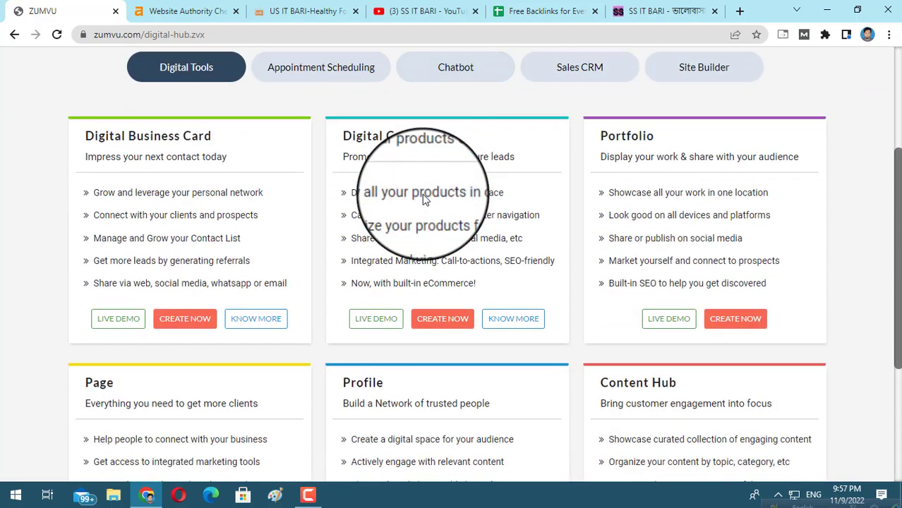
pyautogui.scroll(-2, 424, 199)
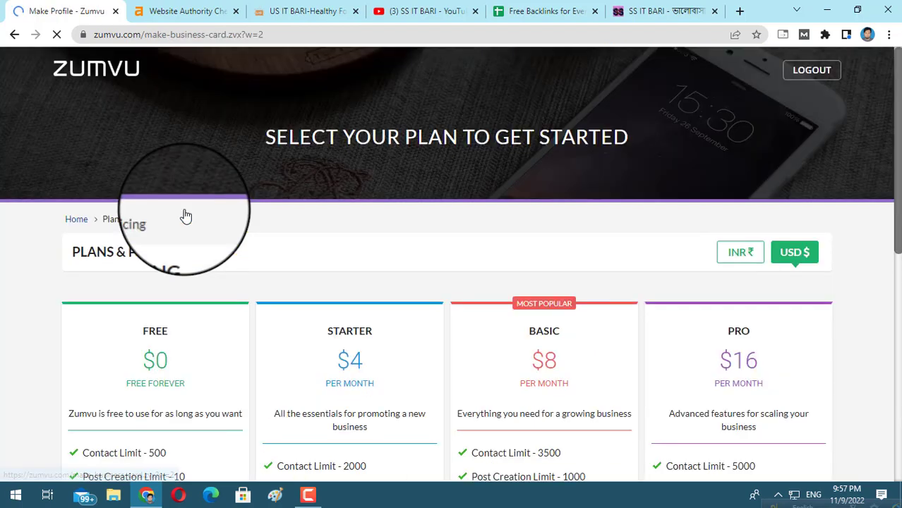
# Compare the features of the pricing plans and create an account on the Free $0 plan.
pyautogui.scroll(-4, 241, 258)
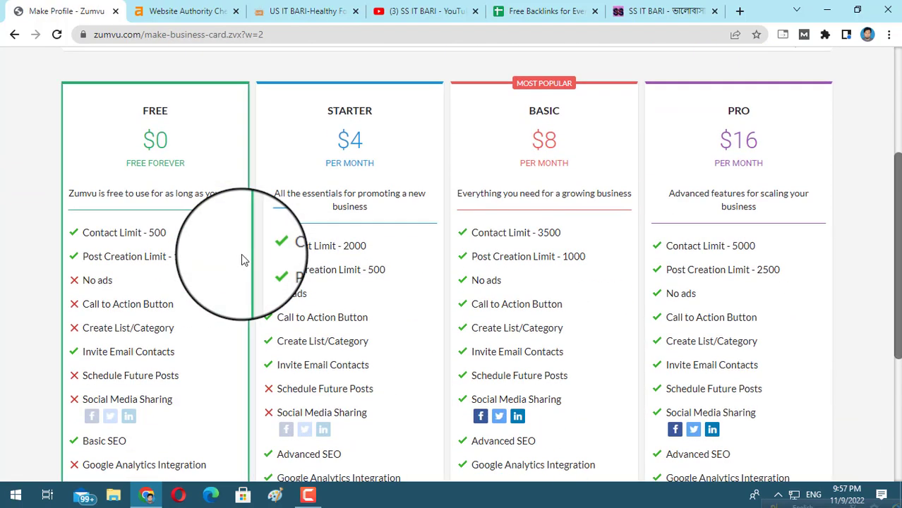
pyautogui.scroll(-4, 241, 260)
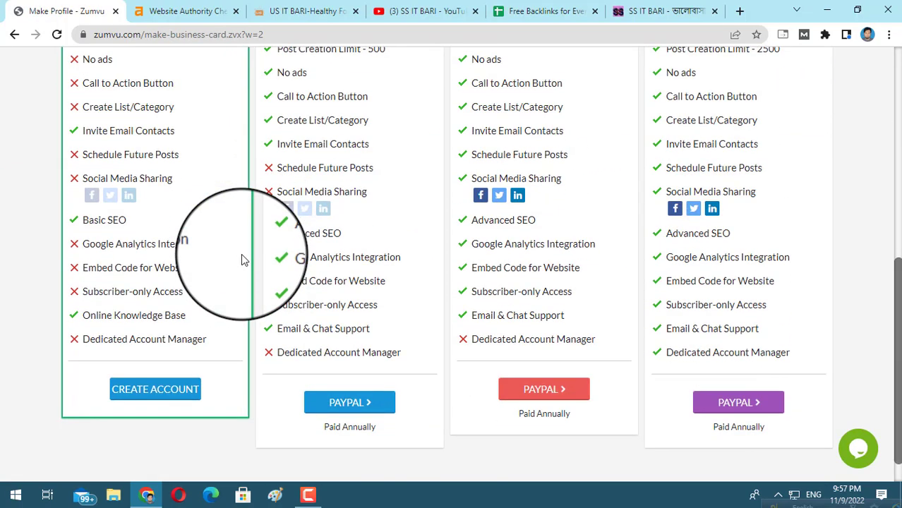
pyautogui.scroll(-1, 241, 260)
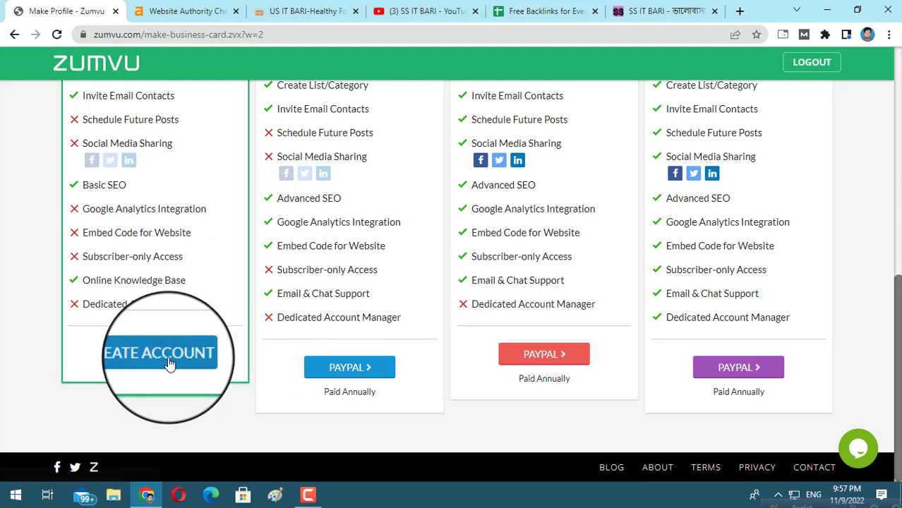
pyautogui.scroll(4, 170, 332)
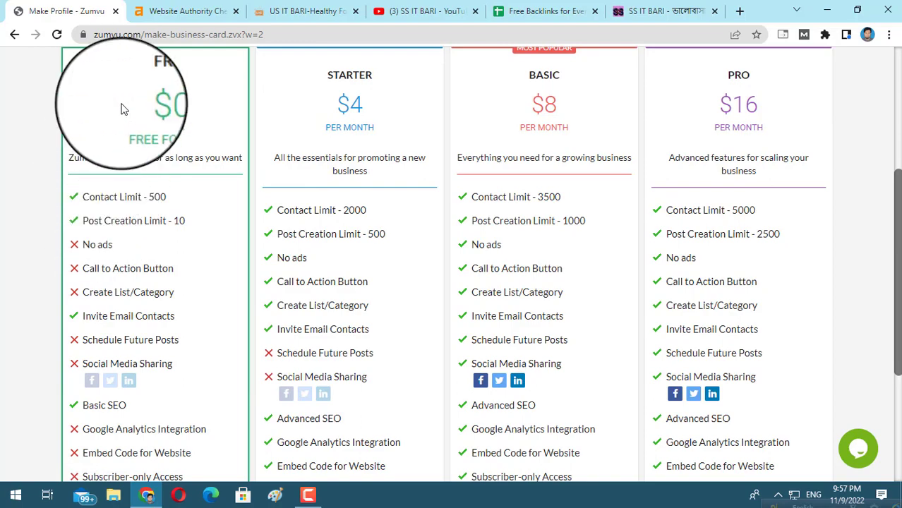
pyautogui.scroll(-4, 153, 232)
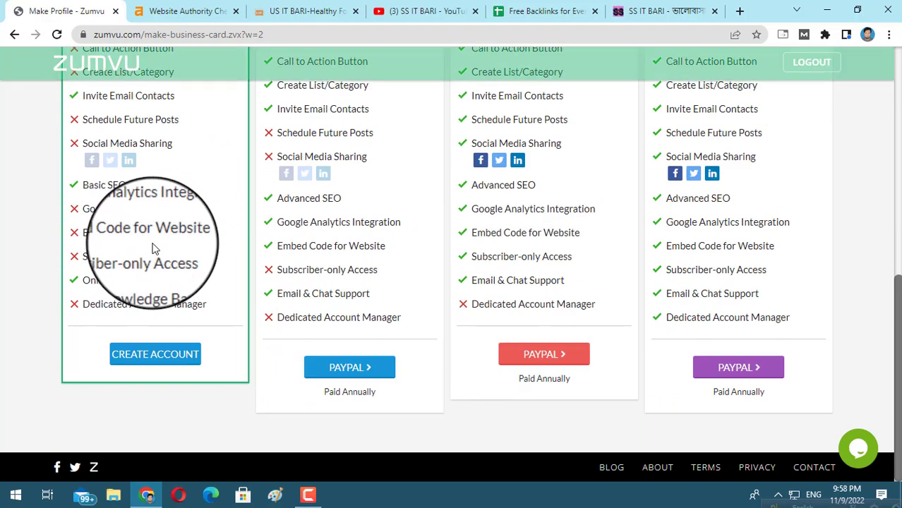
pyautogui.click(145, 359)
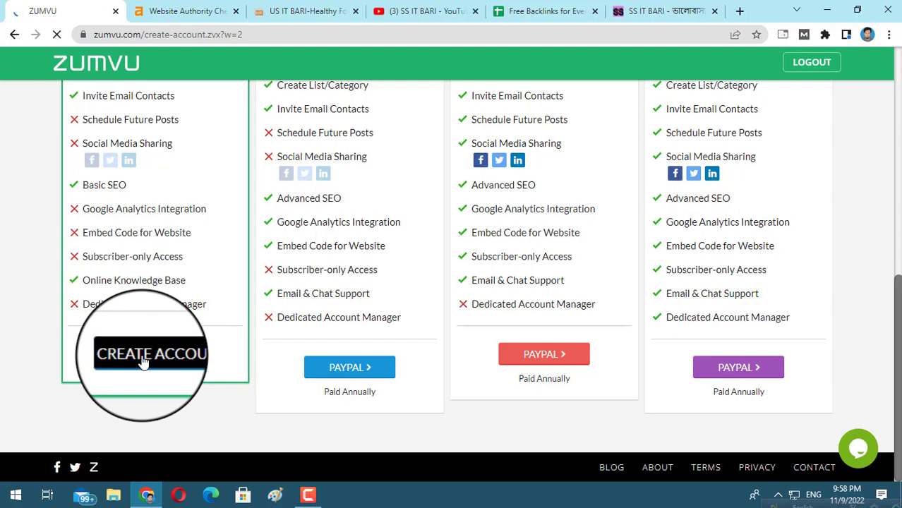
pyautogui.scroll(-2, 318, 290)
pyautogui.scroll(2, 318, 291)
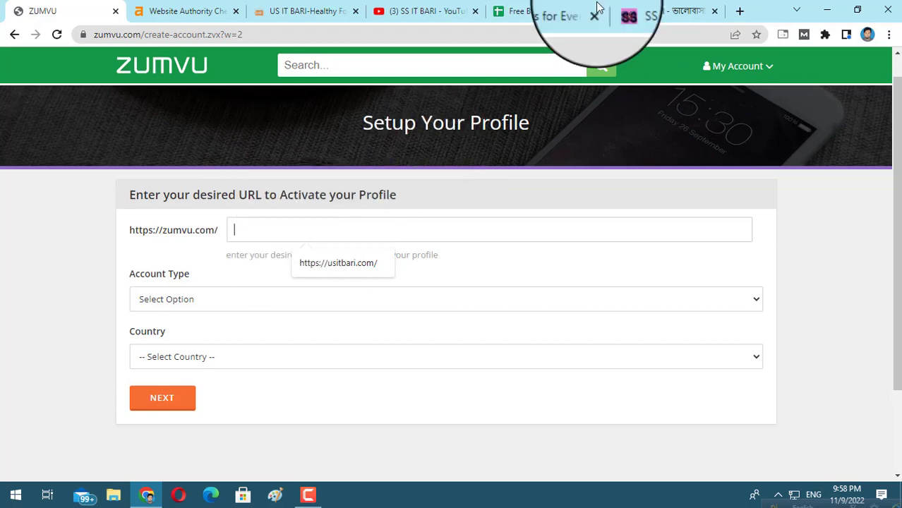
pyautogui.click(639, 10)
pyautogui.rightClick(115, 33)
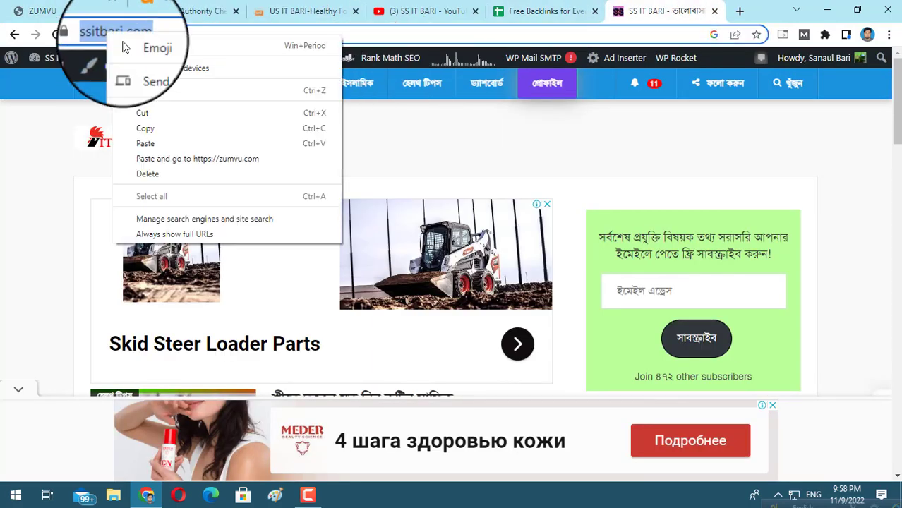
pyautogui.click(144, 128)
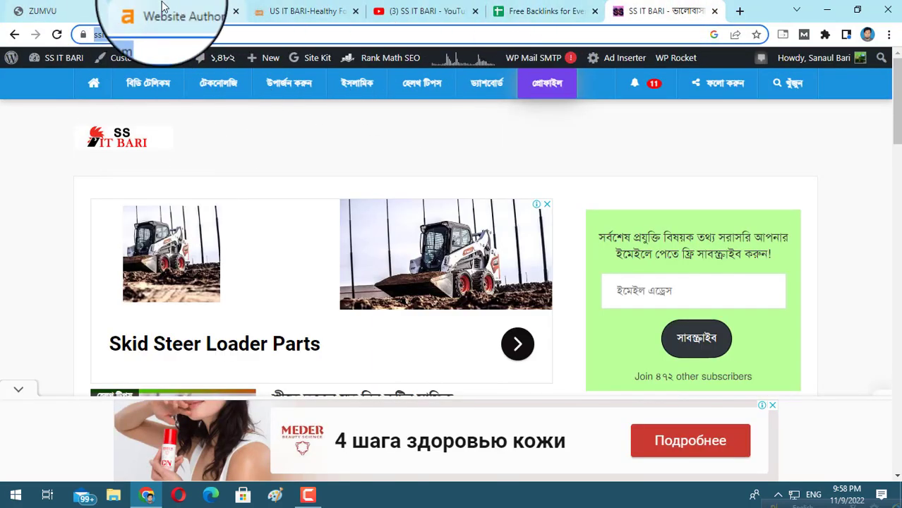
pyautogui.click(71, 11)
pyautogui.rightClick(254, 229)
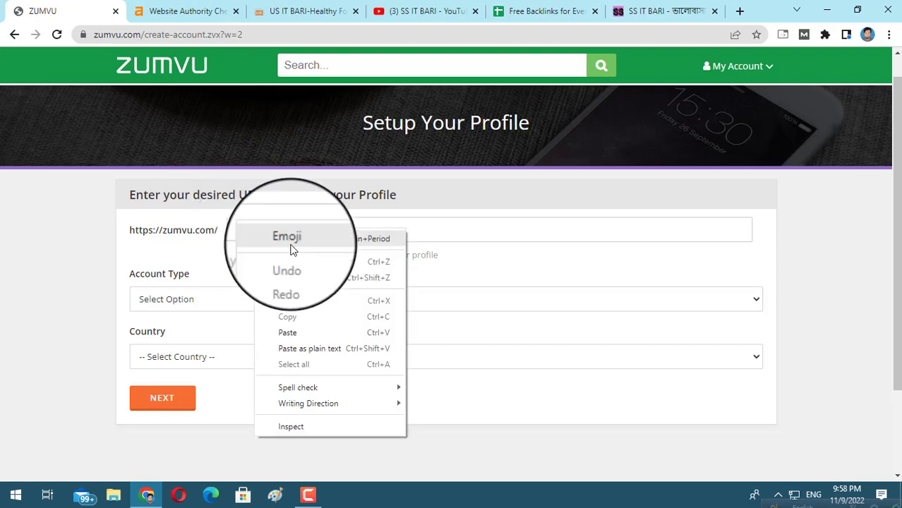
pyautogui.click(296, 334)
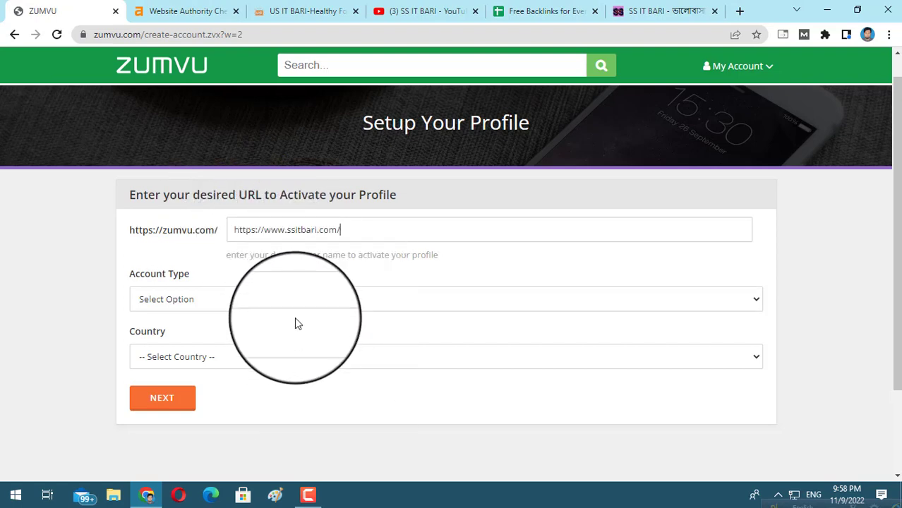
# Set the account type to People / Individual / Personal and the country to Bangladesh, and submit the profile setup.
pyautogui.click(220, 303)
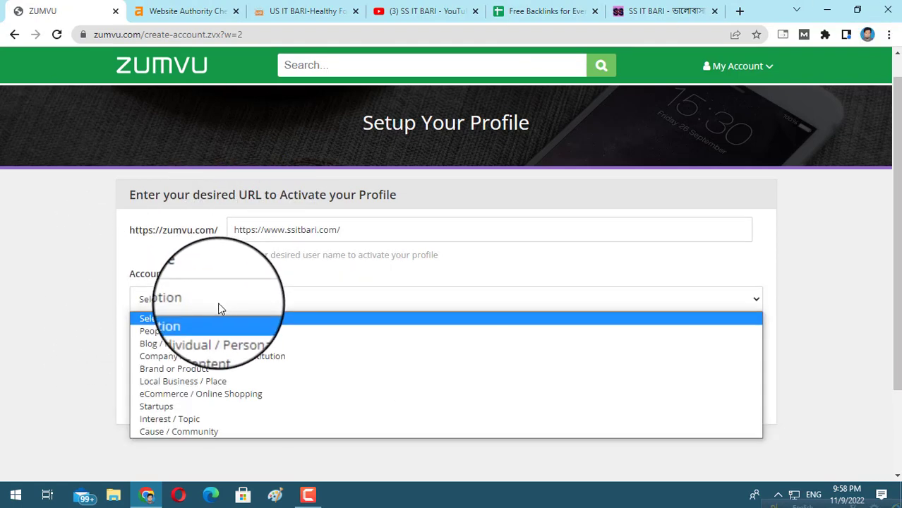
pyautogui.click(190, 337)
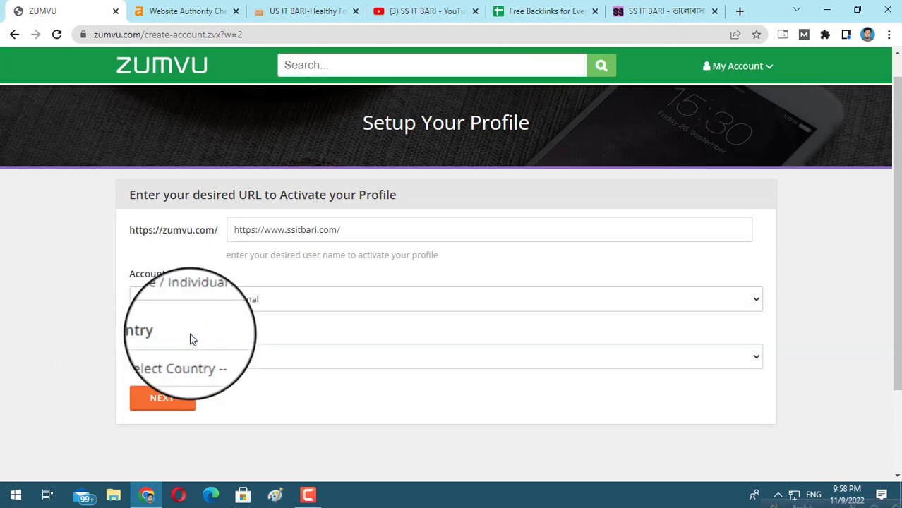
pyautogui.scroll(-2, 212, 334)
pyautogui.click(213, 244)
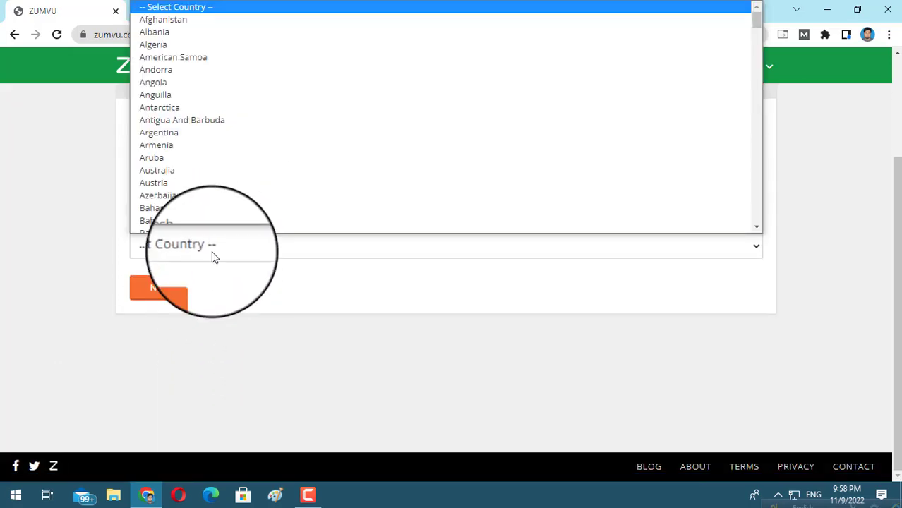
pyautogui.scroll(-3, 198, 176)
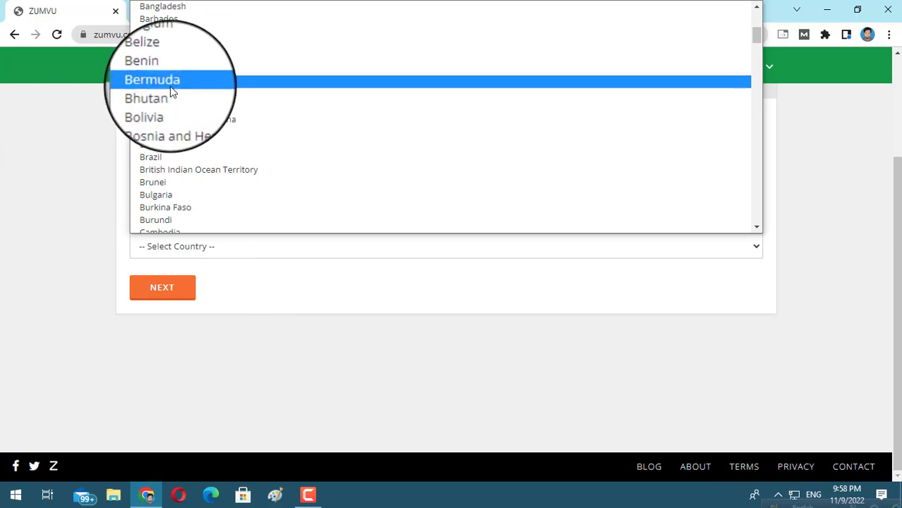
pyautogui.click(180, 6)
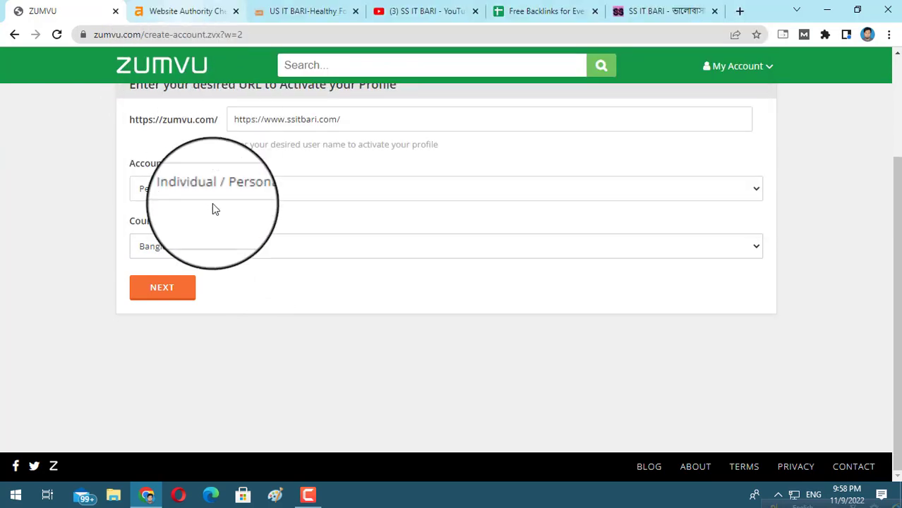
pyautogui.click(172, 292)
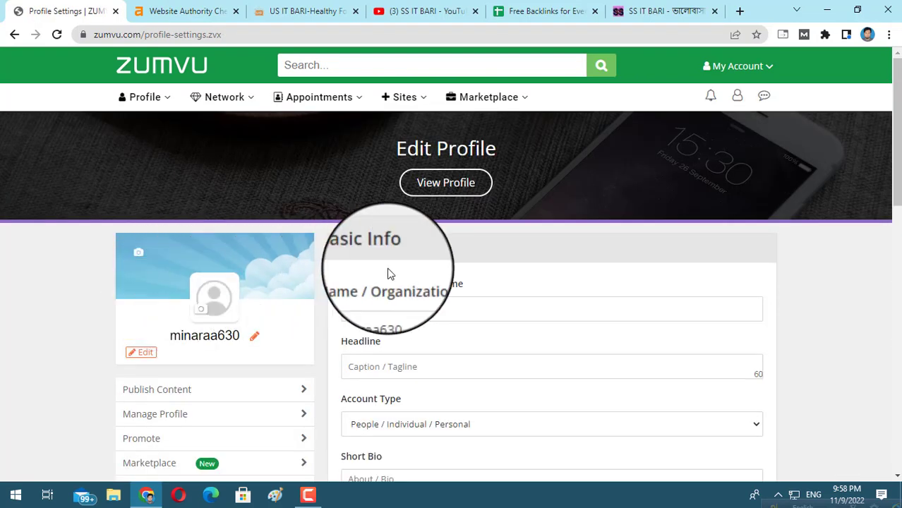
# Save the SS IT BARI logo from ssitbari.com to the Desktop as logo-ss-it-bari-for-web-site.
pyautogui.scroll(-2, 402, 274)
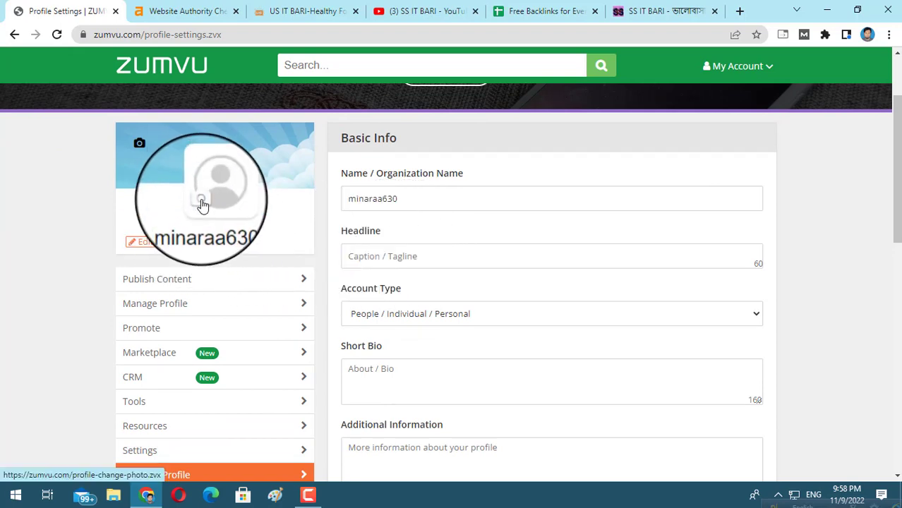
pyautogui.click(667, 11)
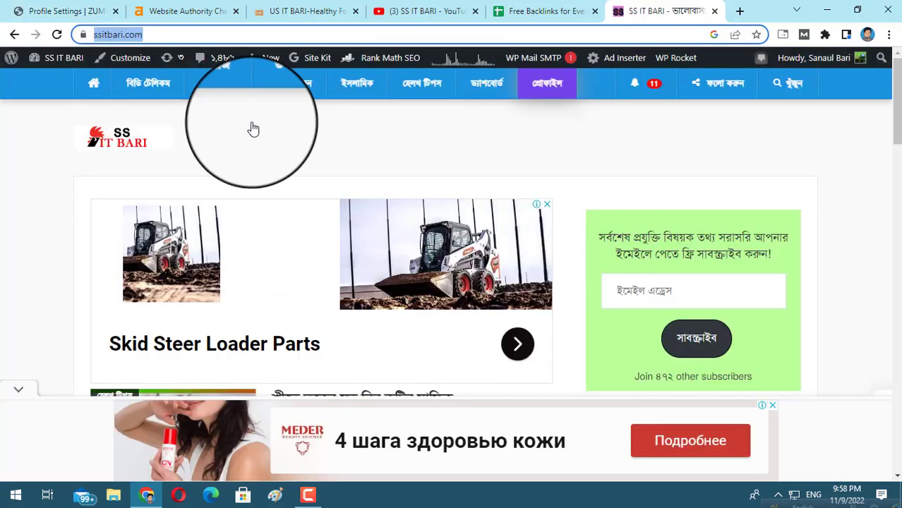
pyautogui.rightClick(120, 143)
pyautogui.click(175, 284)
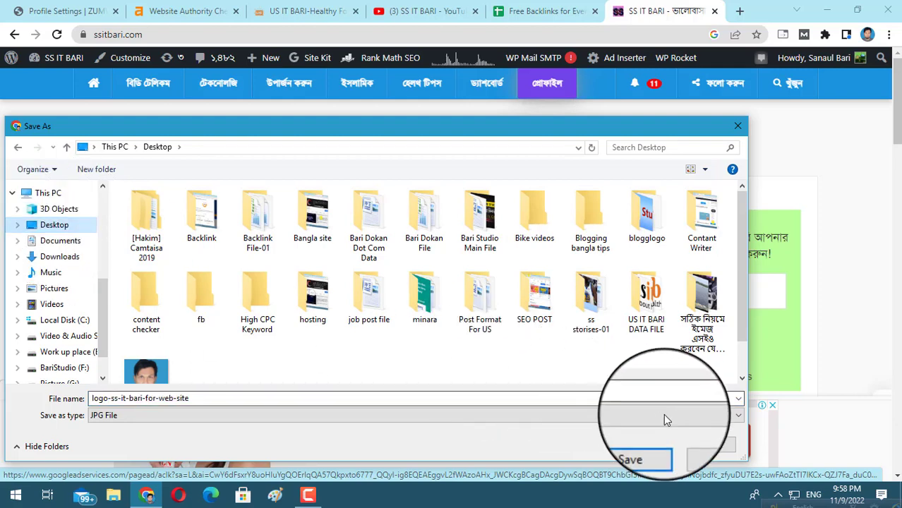
pyautogui.click(639, 438)
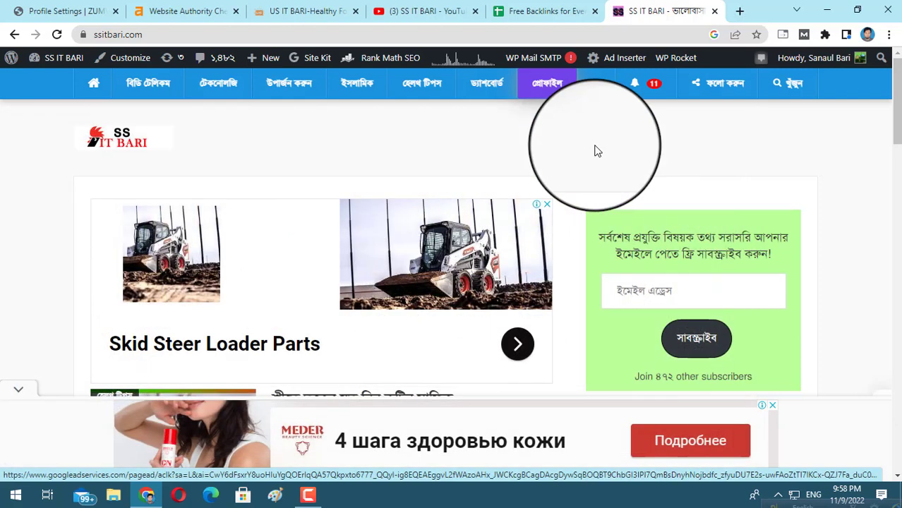
# Upload logo-ss-it-bari-for-web-site from the Desktop as the Zumvu profile image, enlarging its crop area before saving.
pyautogui.click(67, 10)
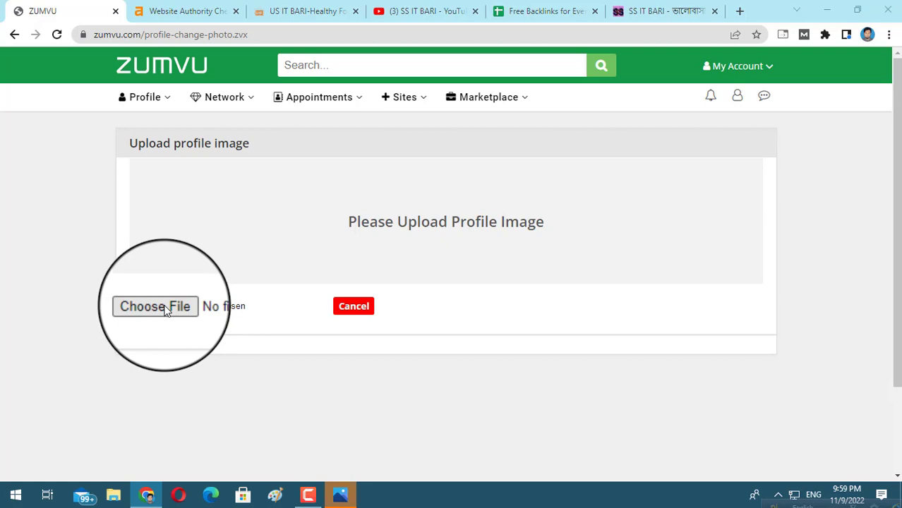
pyautogui.click(167, 310)
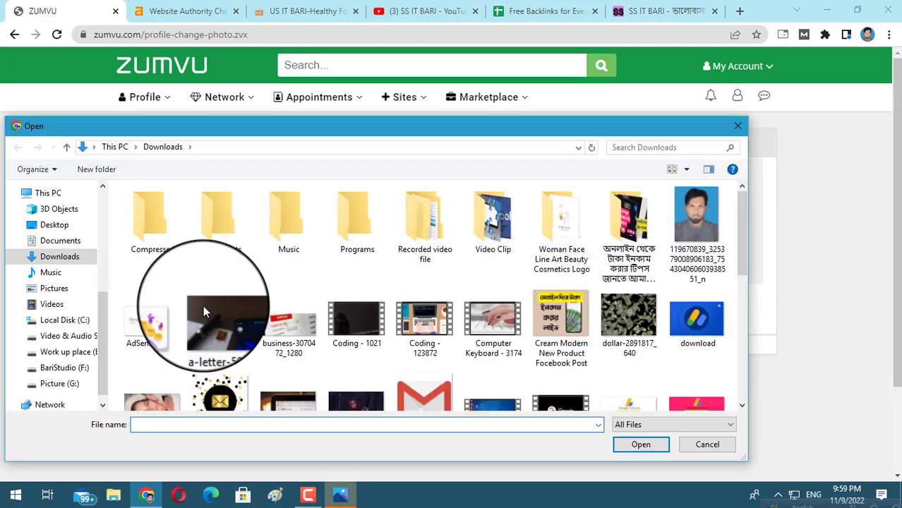
pyautogui.click(54, 224)
pyautogui.scroll(-2, 398, 275)
pyautogui.click(374, 293)
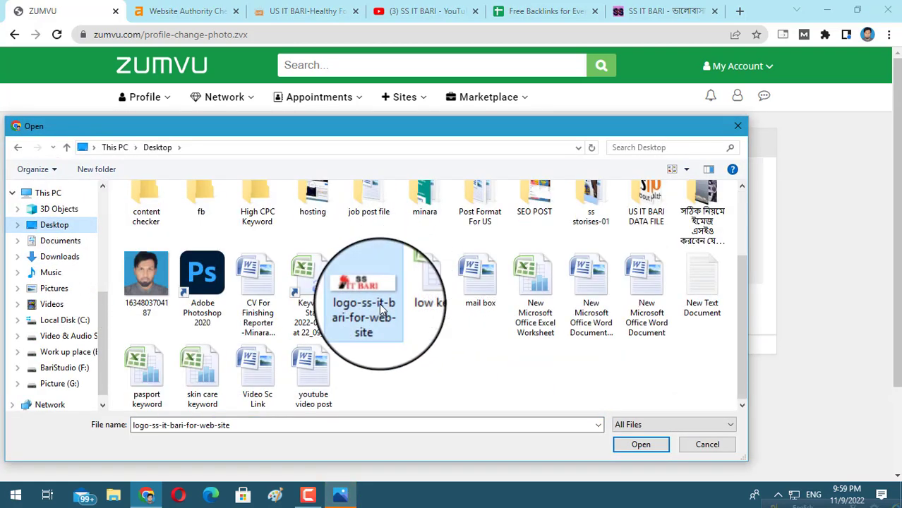
pyautogui.click(642, 444)
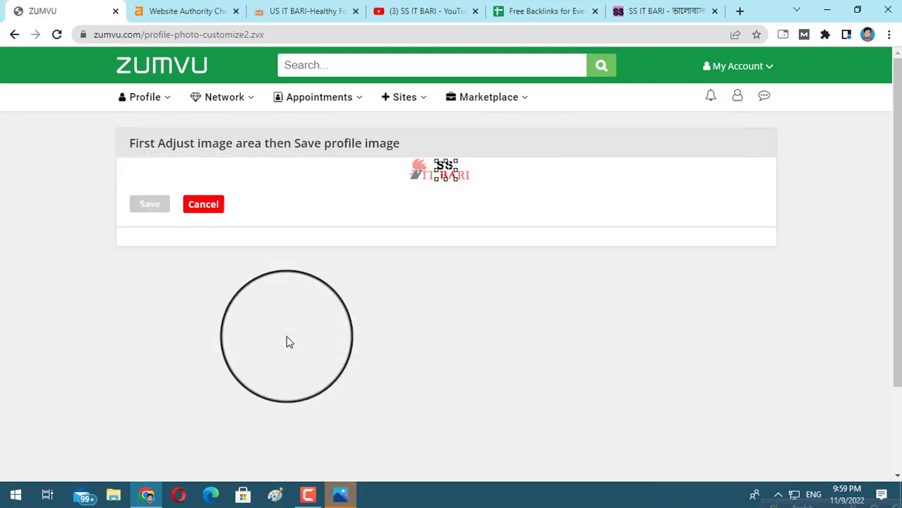
pyautogui.moveTo(457, 178); pyautogui.dragTo(449, 203)
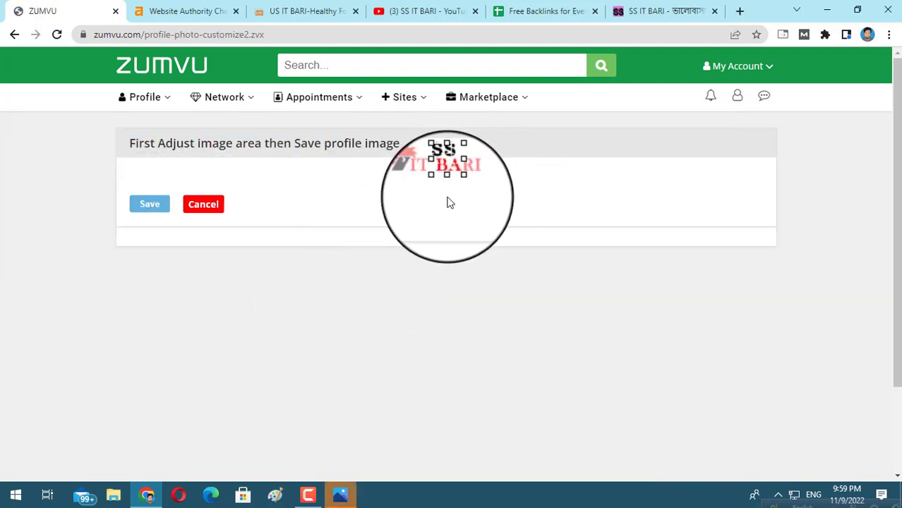
pyautogui.click(151, 209)
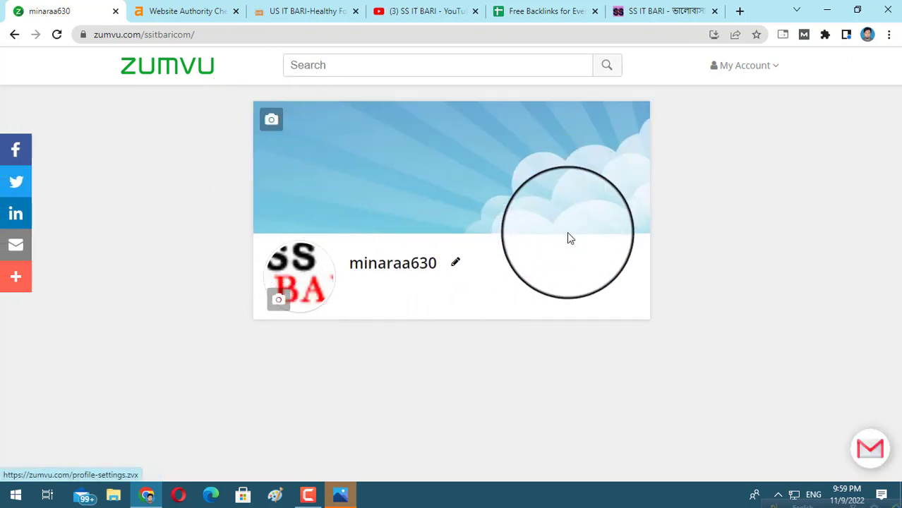
# Open the Zumvu profile for editing at its Basic Info form.
pyautogui.click(741, 74)
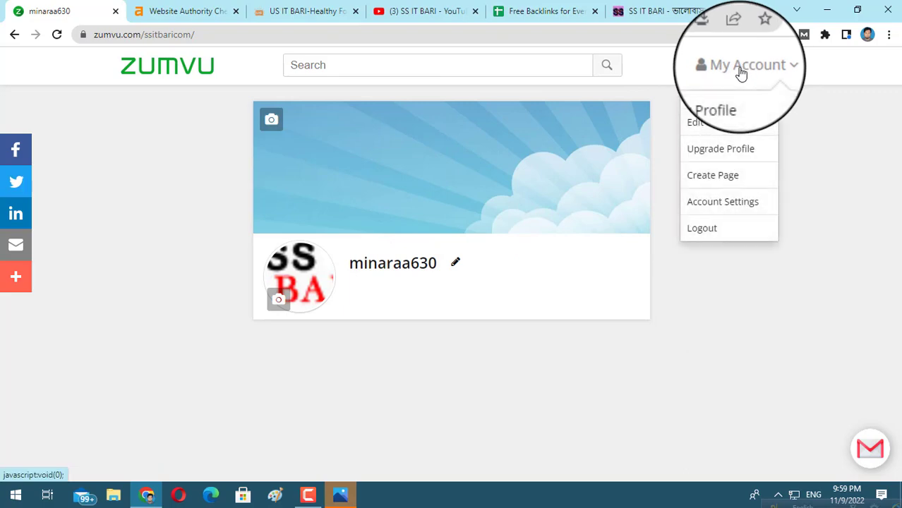
pyautogui.click(720, 131)
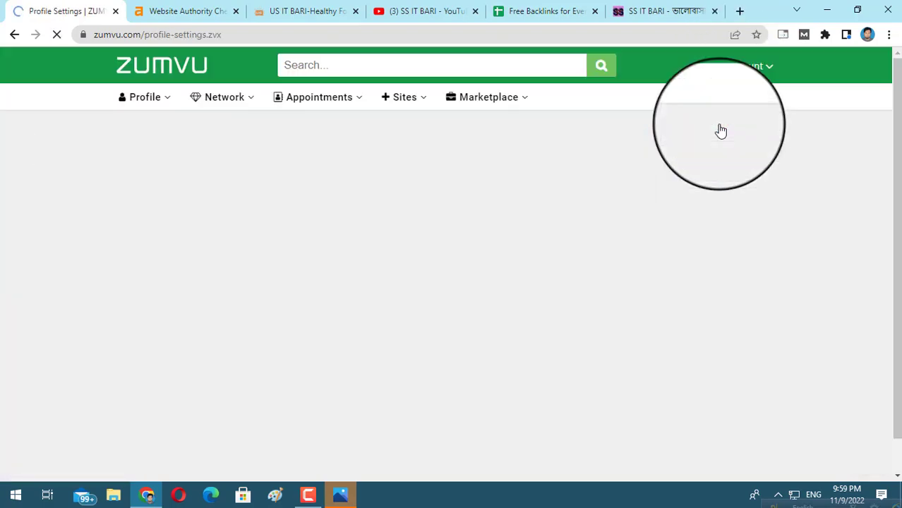
pyautogui.scroll(-2, 404, 309)
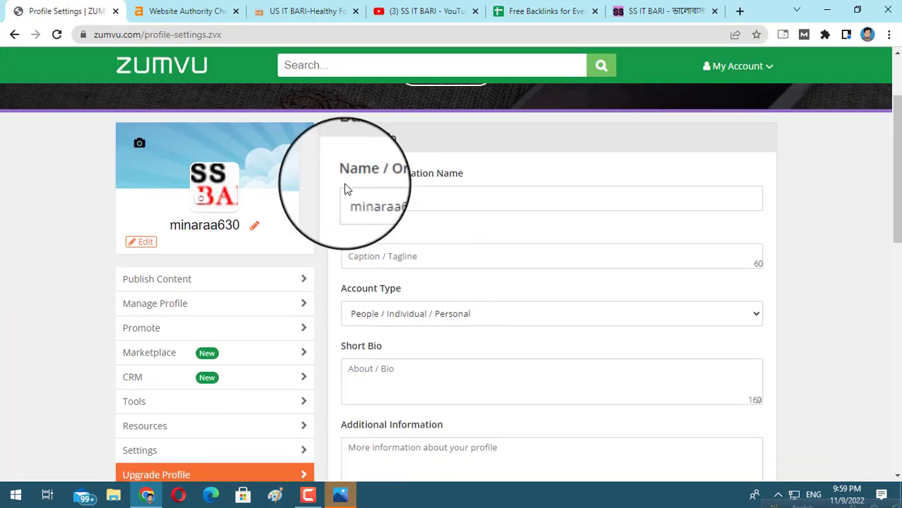
# Fill in the profile headline as "Healthy food", keeping the existing name and the People / Individual / Personal account type.
pyautogui.click(427, 196)
pyautogui.moveTo(427, 195); pyautogui.dragTo(349, 199)
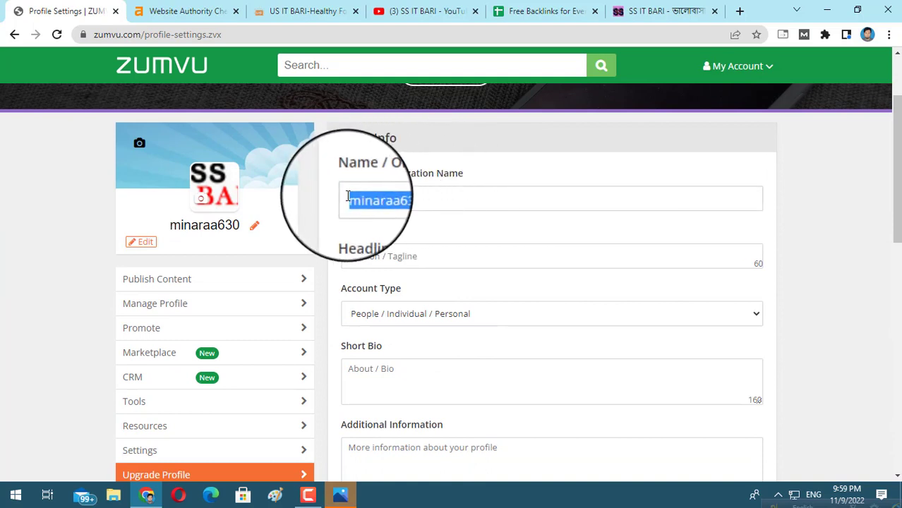
pyautogui.click(387, 260)
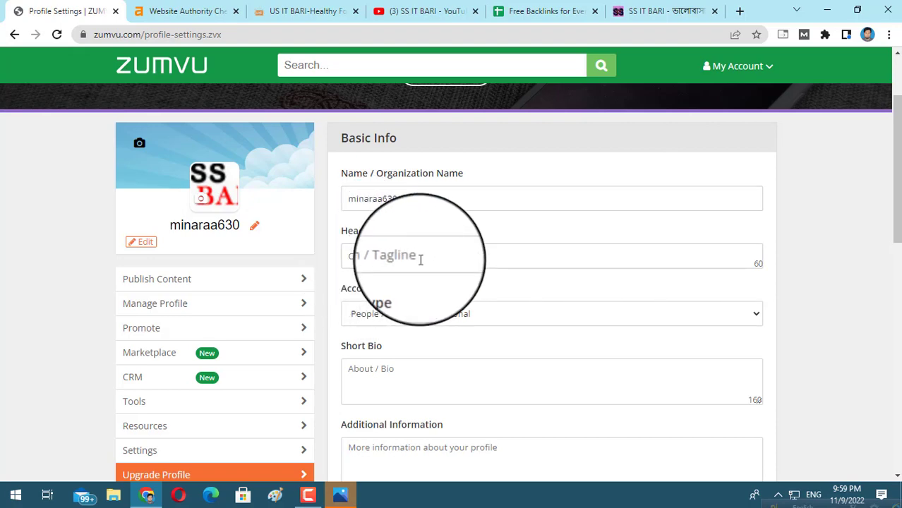
pyautogui.write('h')
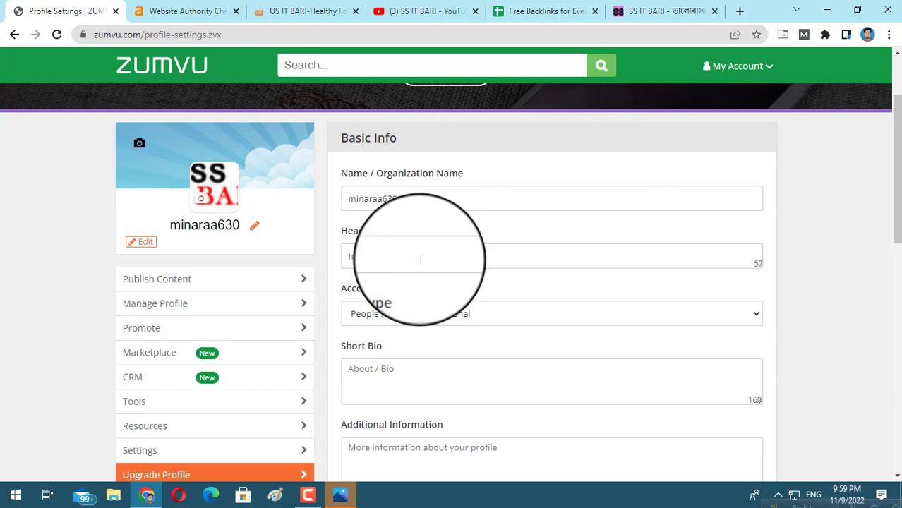
pyautogui.write('ealthy')
pyautogui.press('BackSpace')
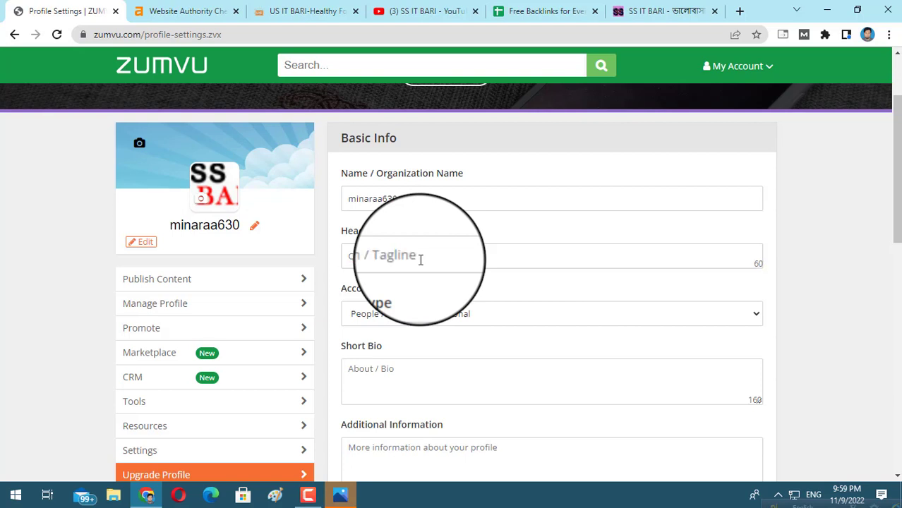
pyautogui.write('H')
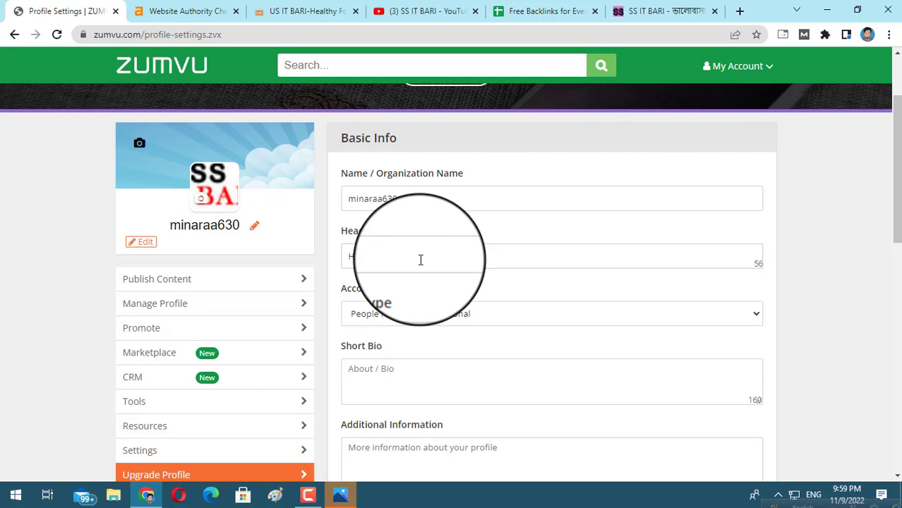
pyautogui.write('ealthey food')
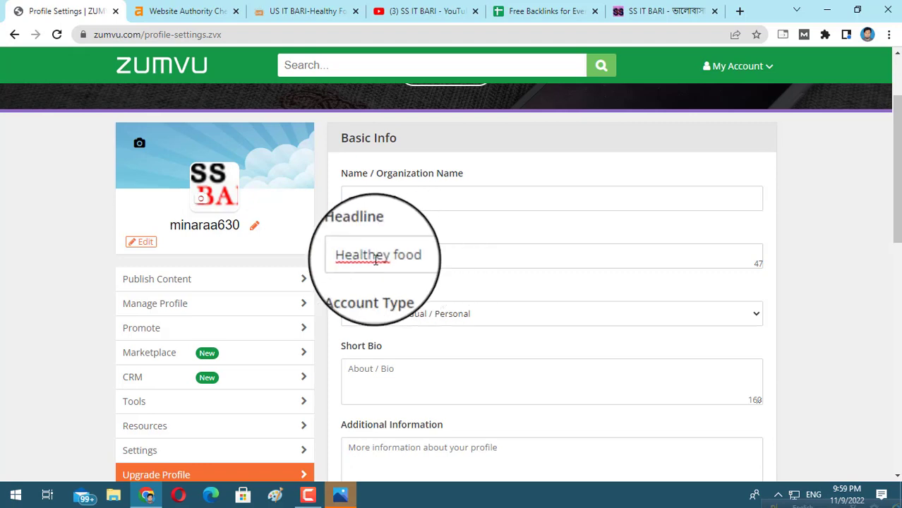
pyautogui.rightClick(375, 259)
pyautogui.click(413, 269)
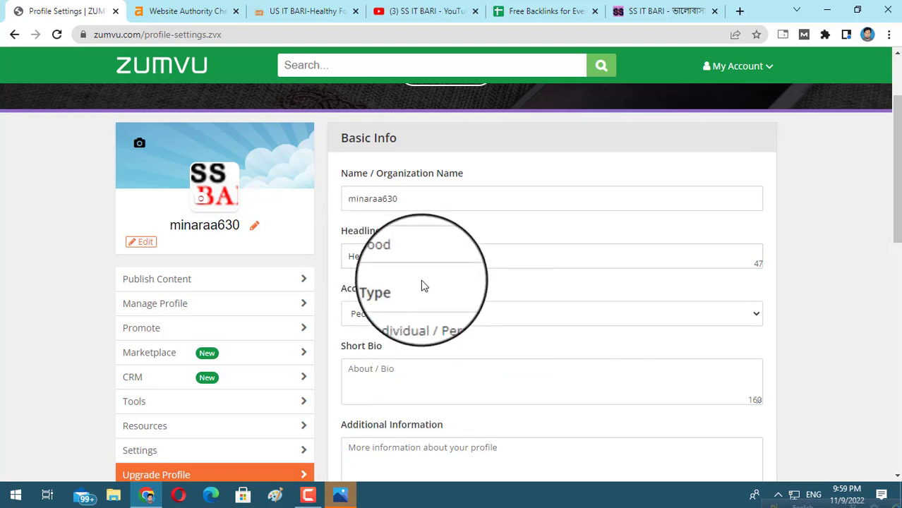
pyautogui.click(408, 315)
pyautogui.click(432, 288)
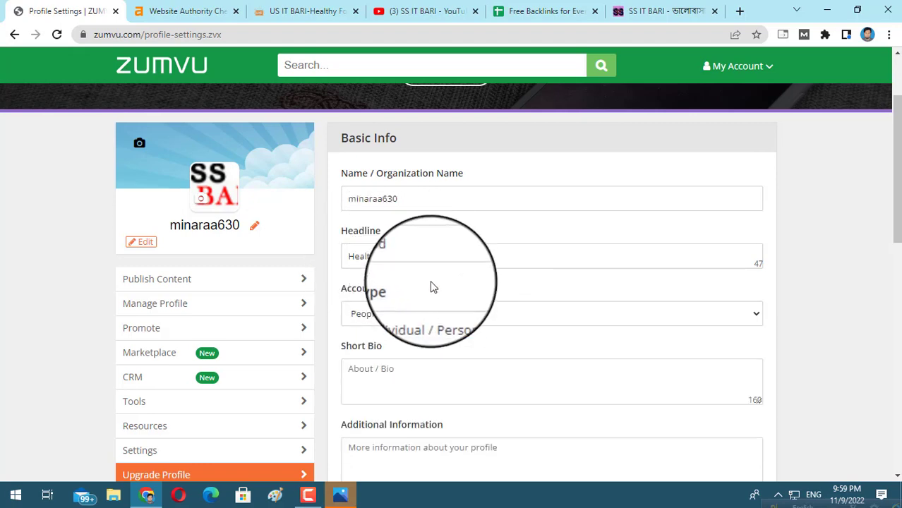
pyautogui.scroll(-2, 432, 288)
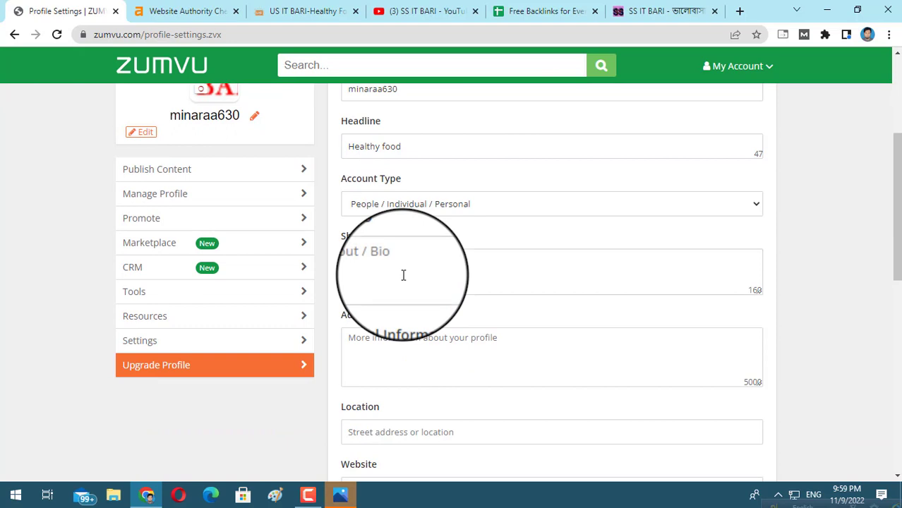
pyautogui.scroll(-2, 403, 274)
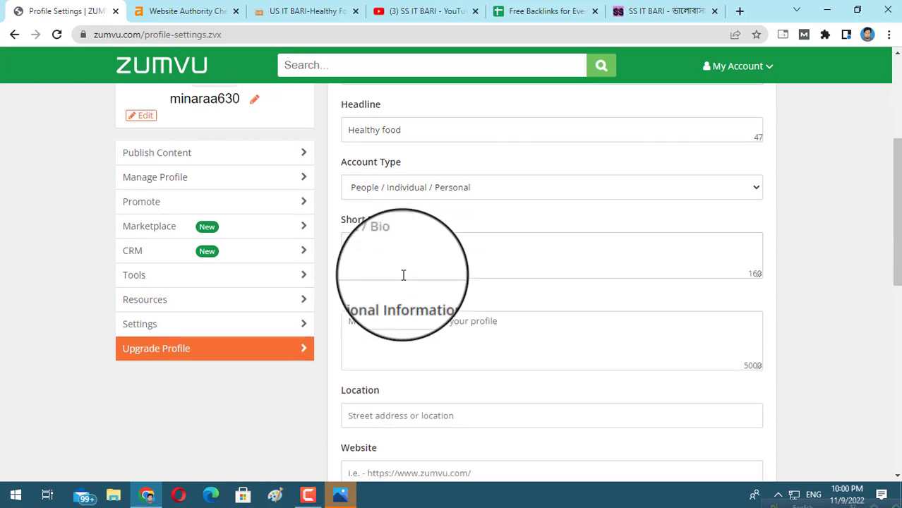
pyautogui.scroll(-2, 404, 245)
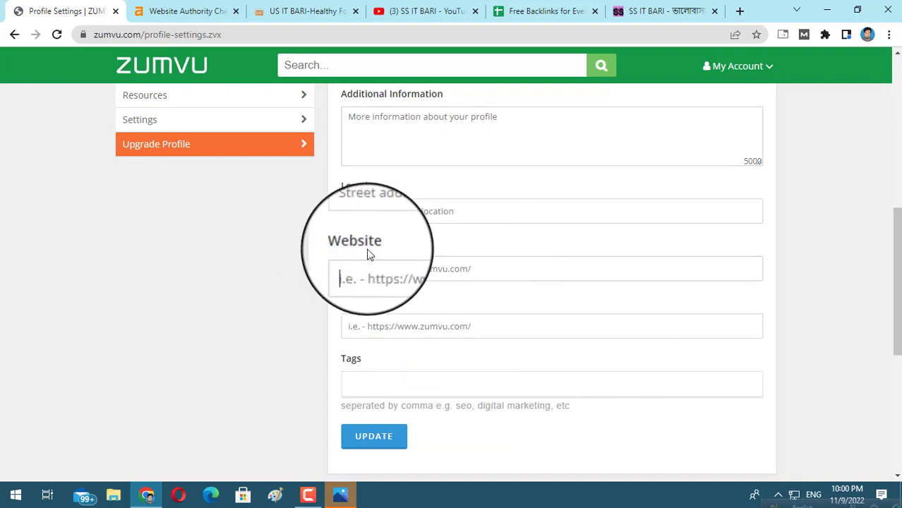
pyautogui.click(670, 11)
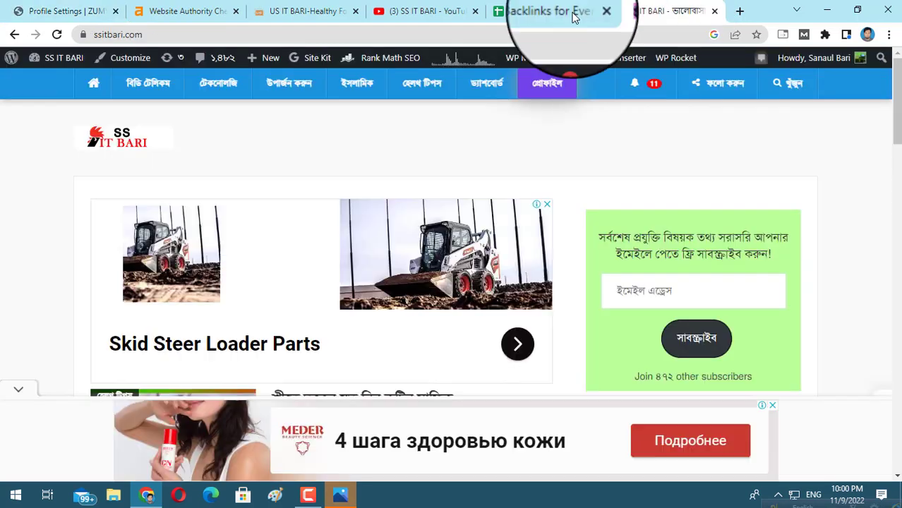
pyautogui.click(115, 35)
pyautogui.rightClick(98, 34)
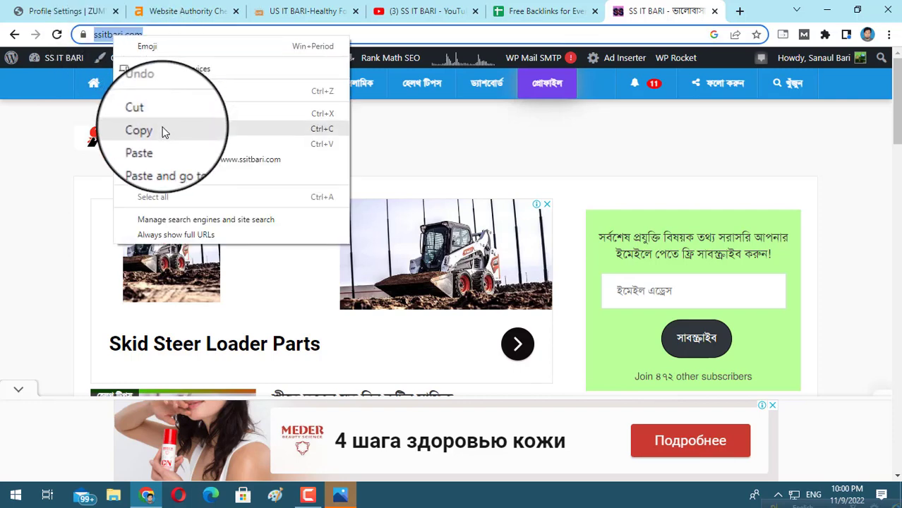
pyautogui.click(160, 131)
pyautogui.click(8, 8)
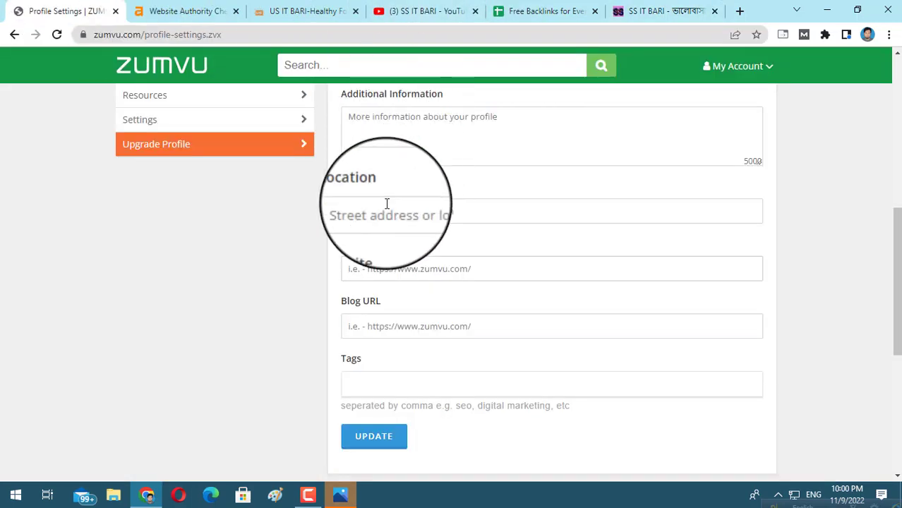
pyautogui.click(381, 269)
pyautogui.rightClick(387, 268)
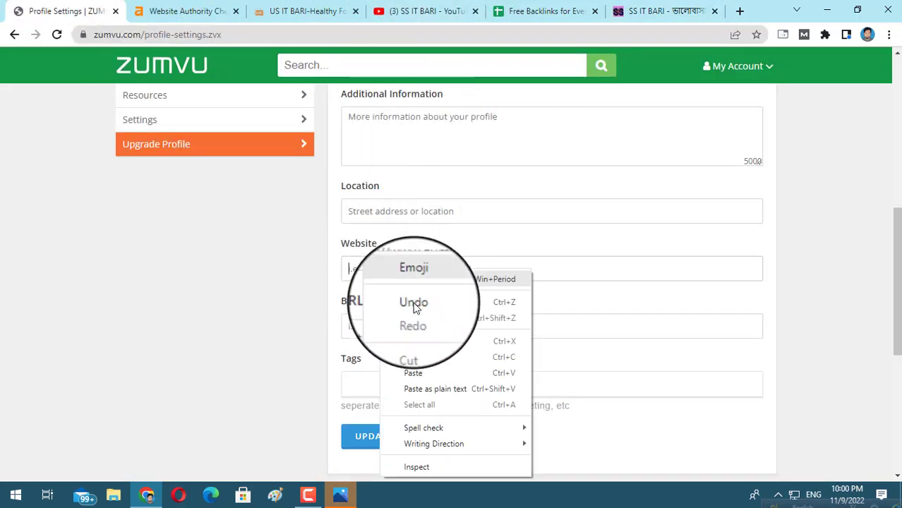
pyautogui.click(422, 371)
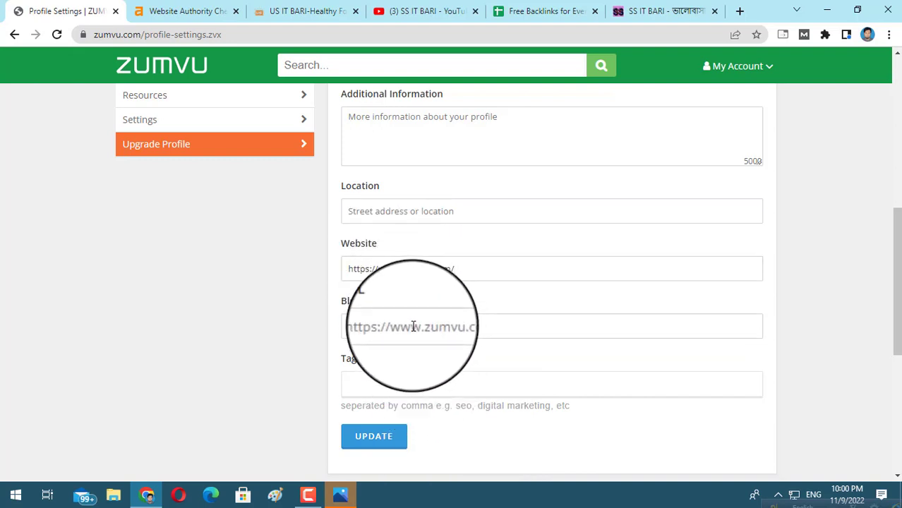
# Leave the blog URL and tags empty, submit the Basic Info update and dismiss its message.
pyautogui.click(386, 318)
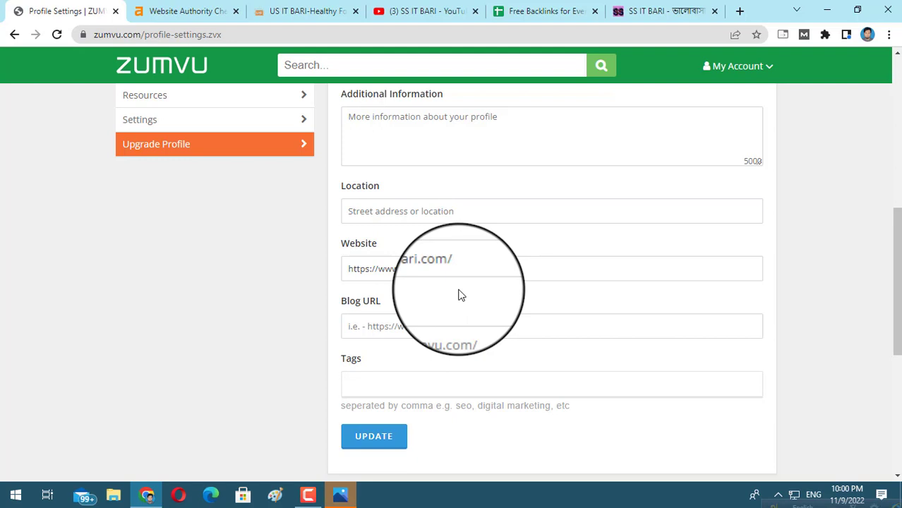
pyautogui.scroll(-2, 399, 284)
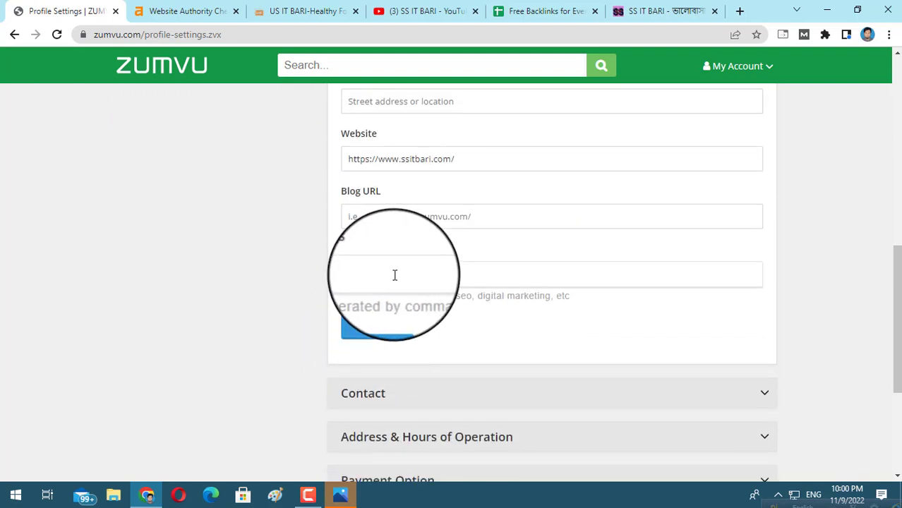
pyautogui.click(395, 275)
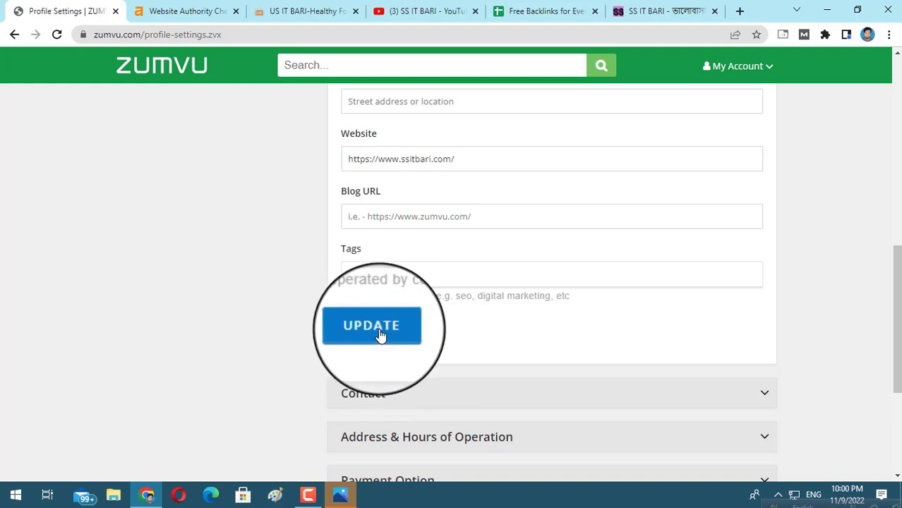
pyautogui.click(380, 335)
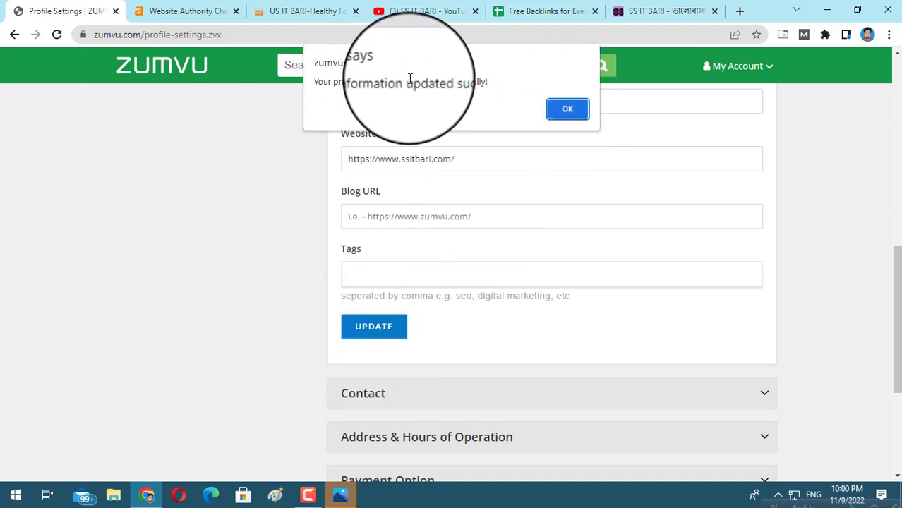
pyautogui.click(568, 108)
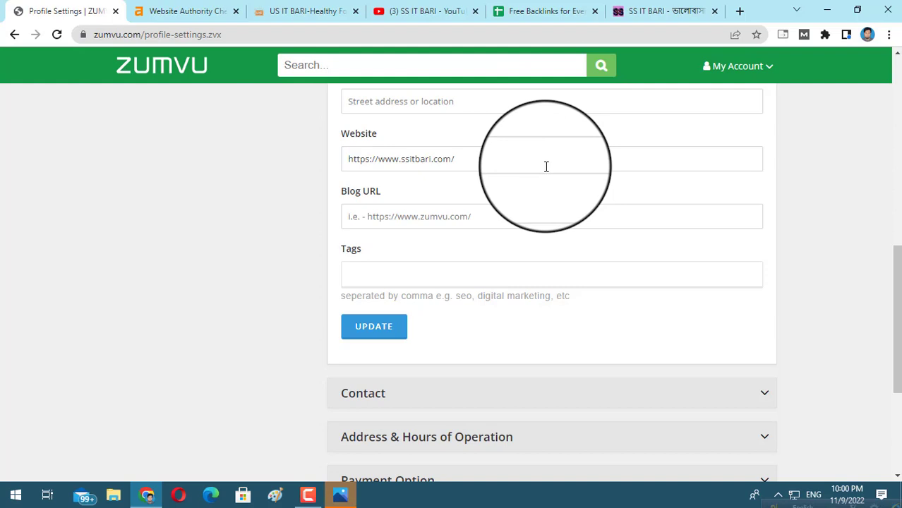
# Open the public view of the Zumvu profile and expand its list of links.
pyautogui.scroll(5, 546, 167)
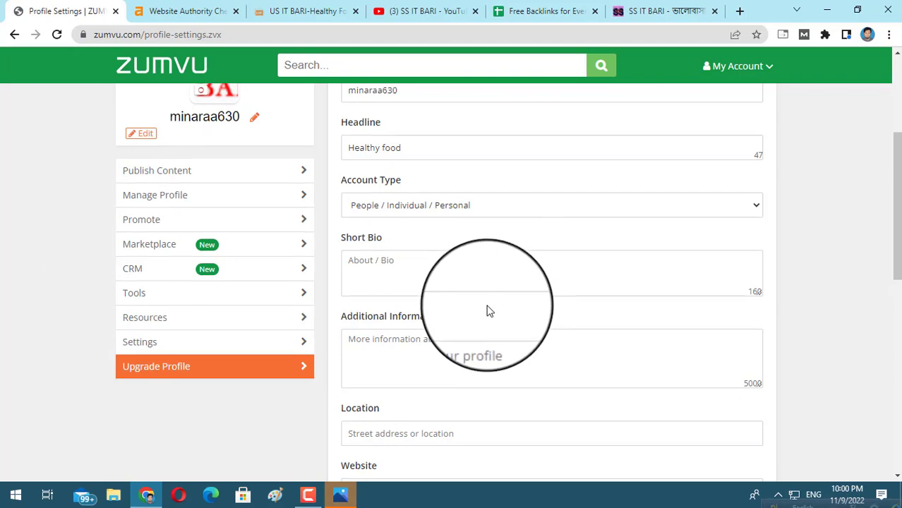
pyautogui.scroll(3, 488, 311)
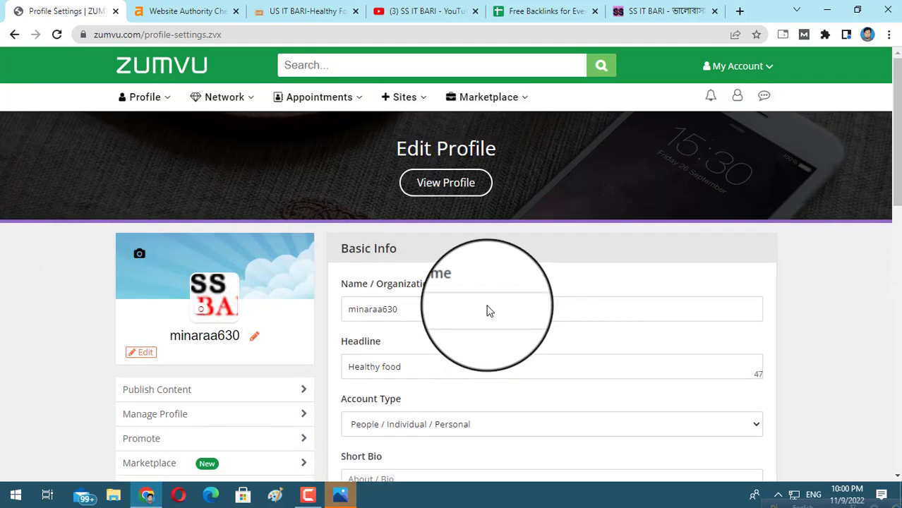
pyautogui.click(439, 187)
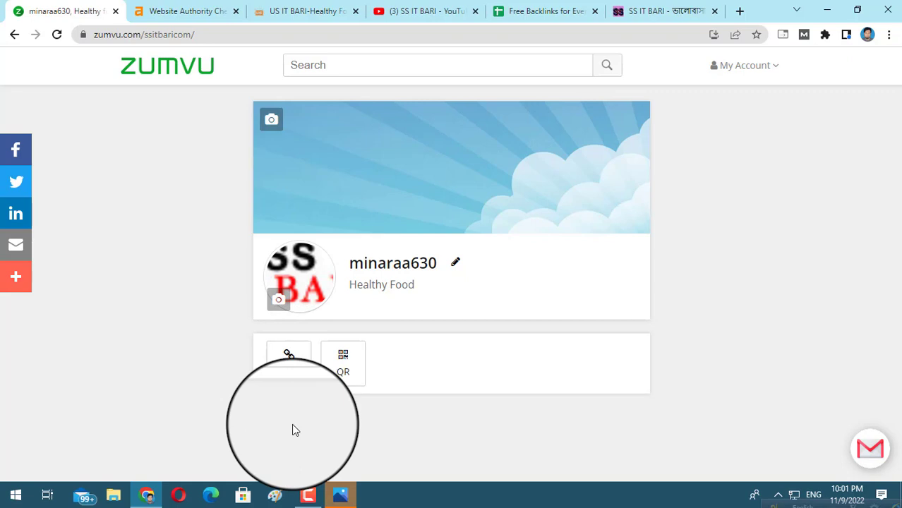
pyautogui.click(297, 375)
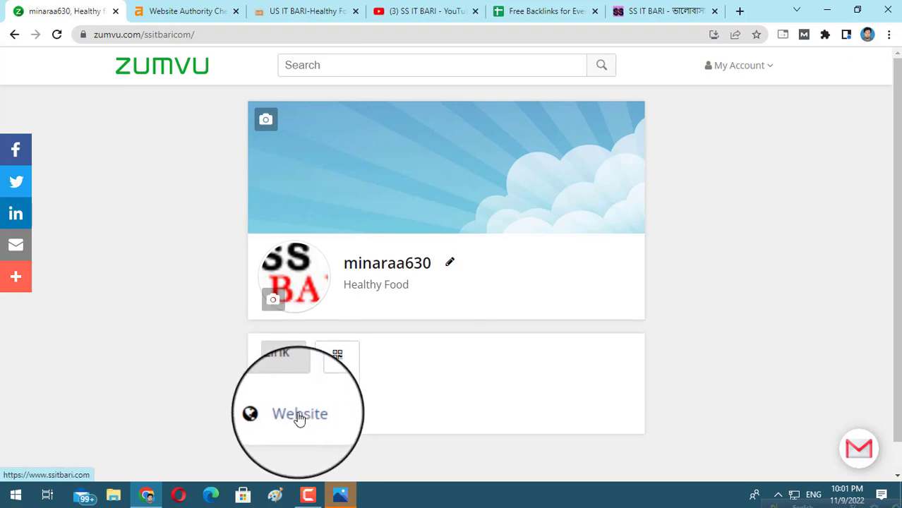
# Follow the profile's Website link to check the ssitbari.com page it opens, and return to the Zumvu profile.
pyautogui.click(299, 415)
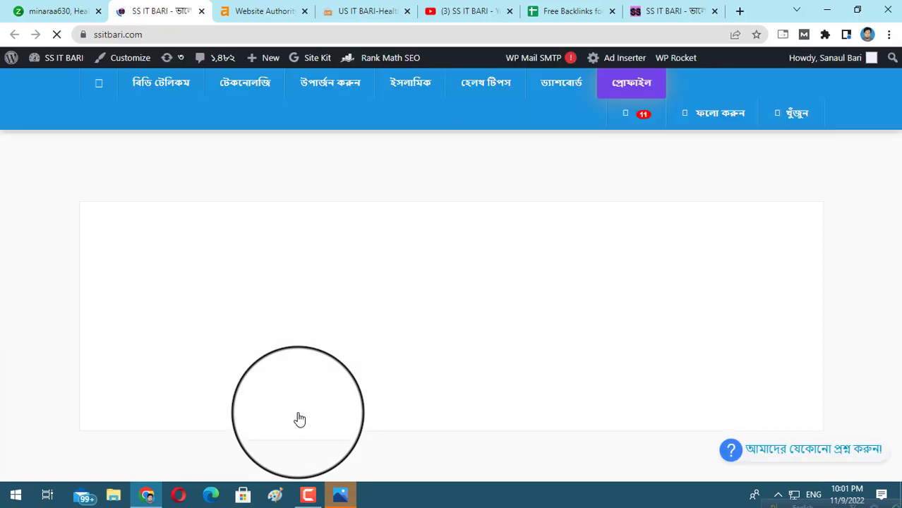
pyautogui.scroll(-10, 319, 391)
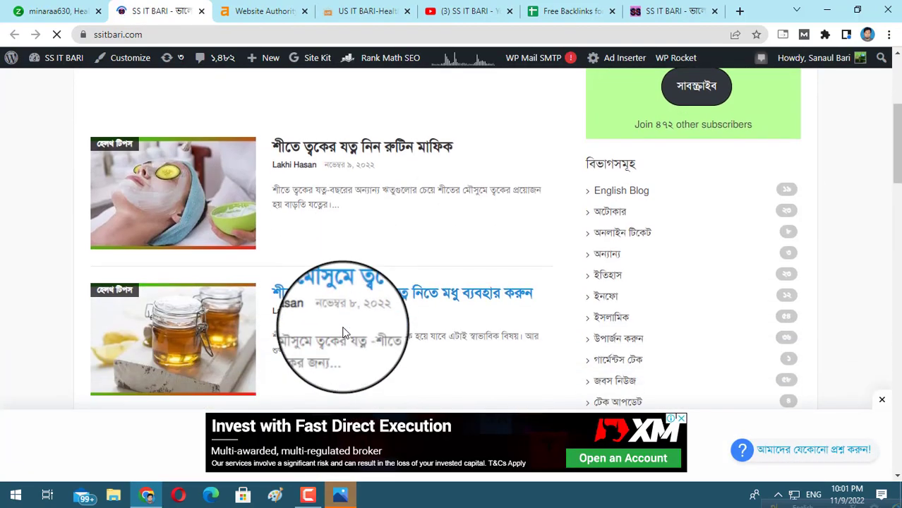
pyautogui.scroll(-5, 343, 326)
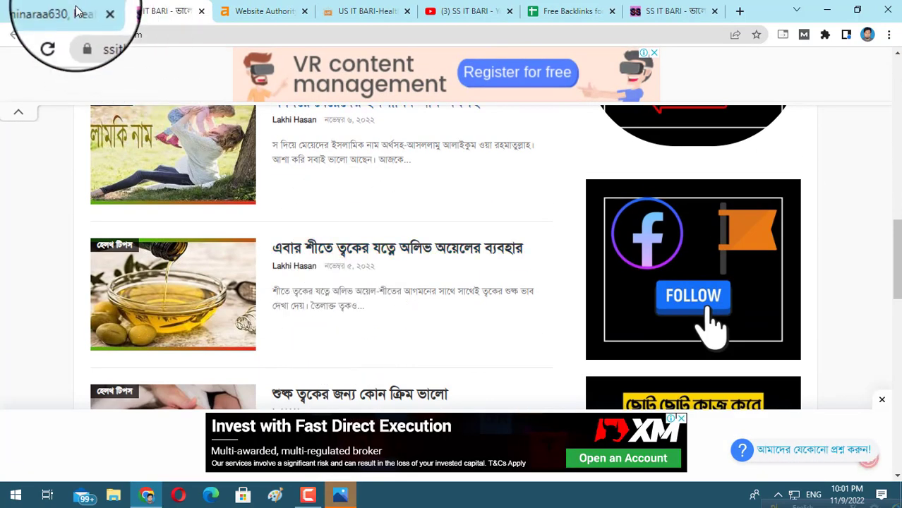
pyautogui.click(42, 10)
pyautogui.scroll(-1, 333, 277)
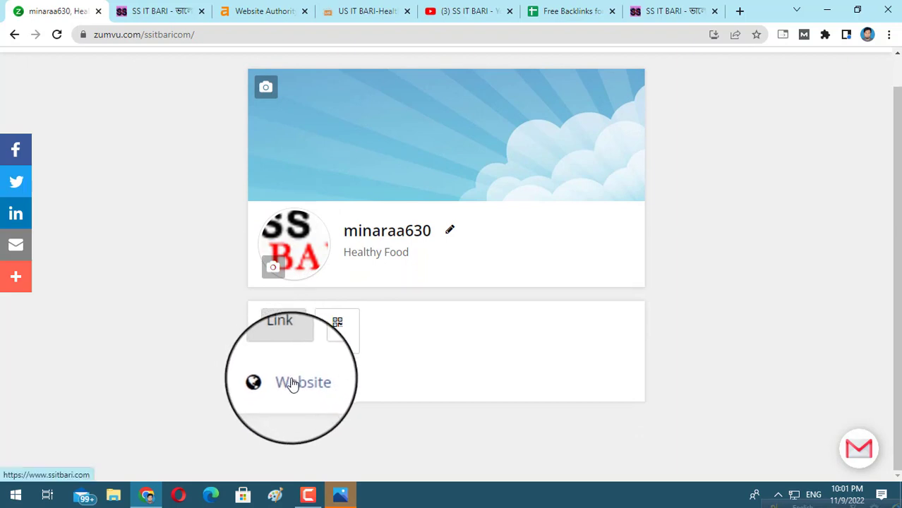
pyautogui.scroll(2, 293, 384)
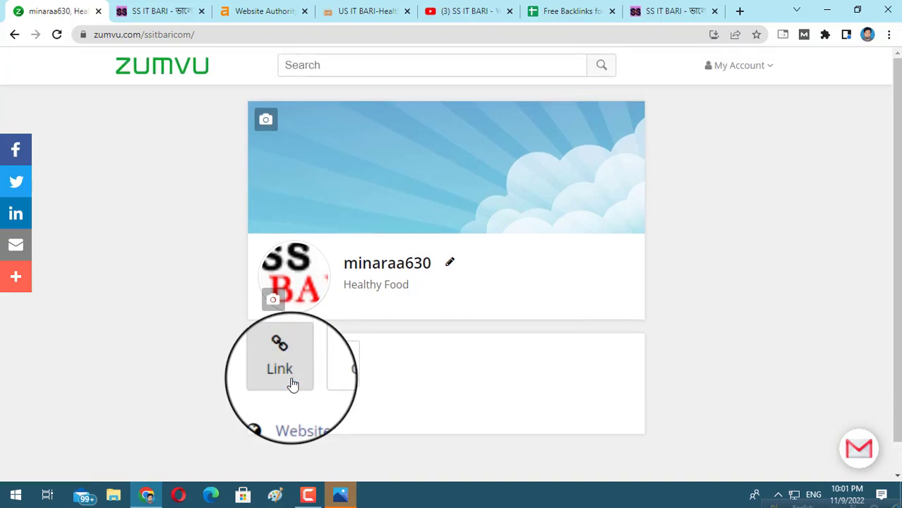
# Go to the Zumvu home page, and look through the website list in the Free Backlinks for Everyone sheet before returning to Zumvu.
pyautogui.click(169, 81)
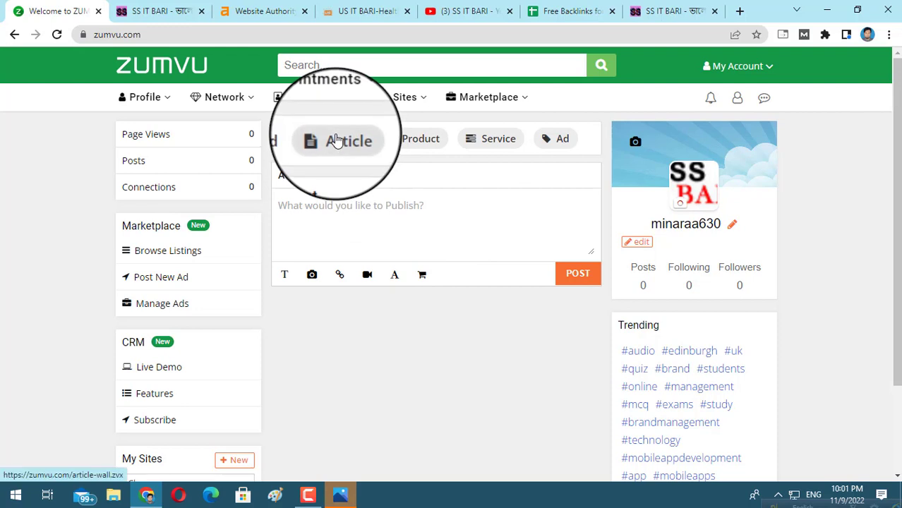
pyautogui.click(363, 224)
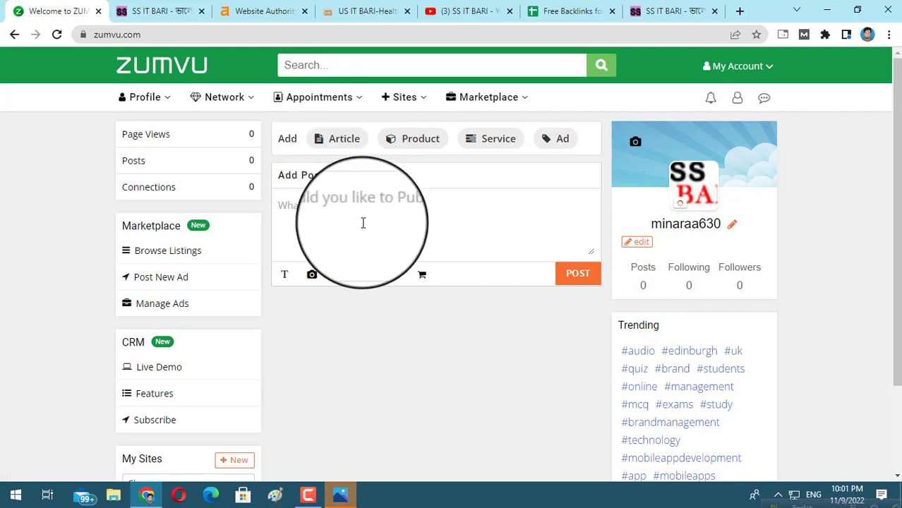
pyautogui.click(564, 11)
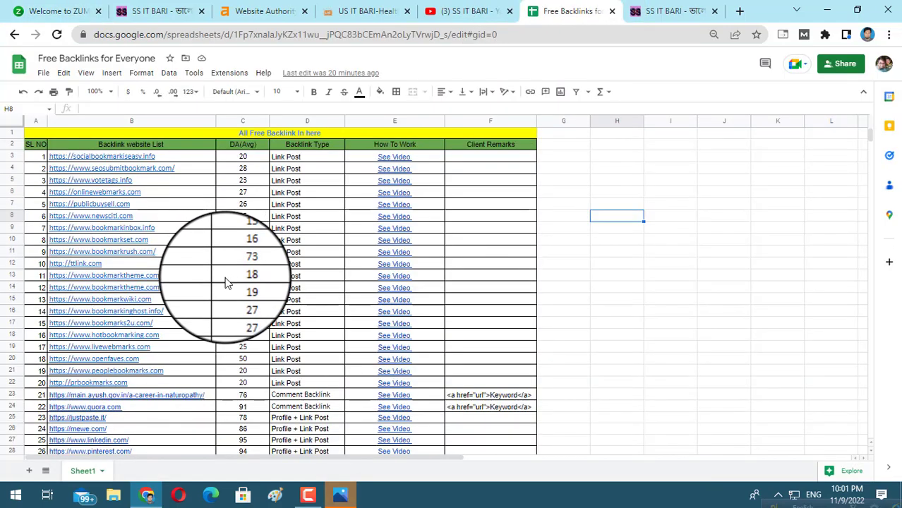
pyautogui.scroll(-4, 108, 313)
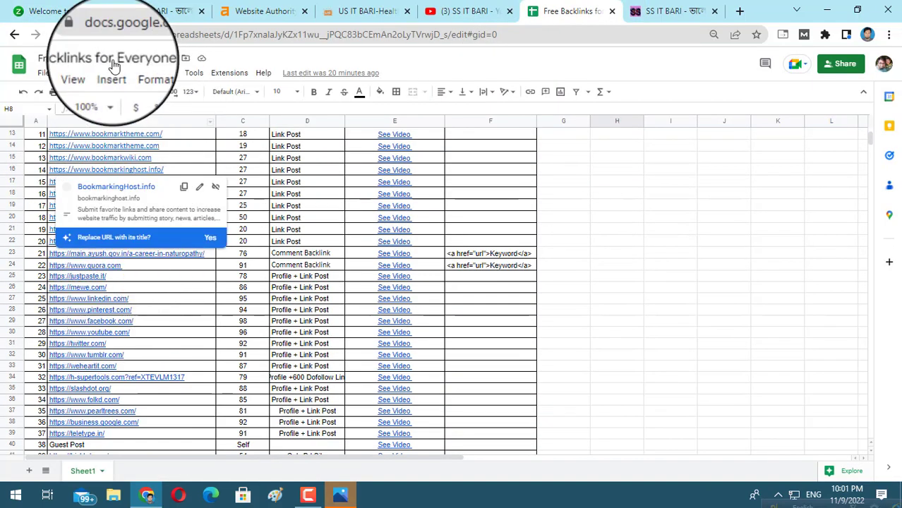
pyautogui.click(51, 8)
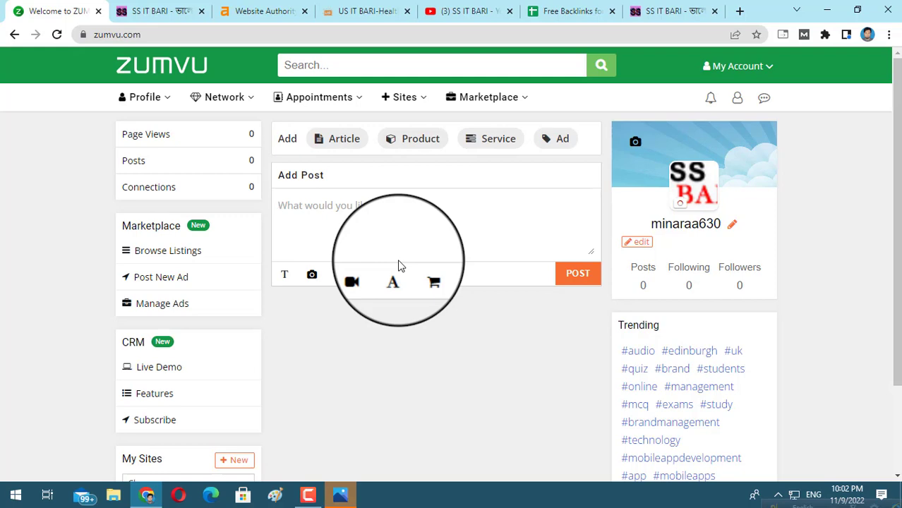
# Copy the web address of the open ssitbari.com page.
pyautogui.click(671, 10)
pyautogui.click(125, 35)
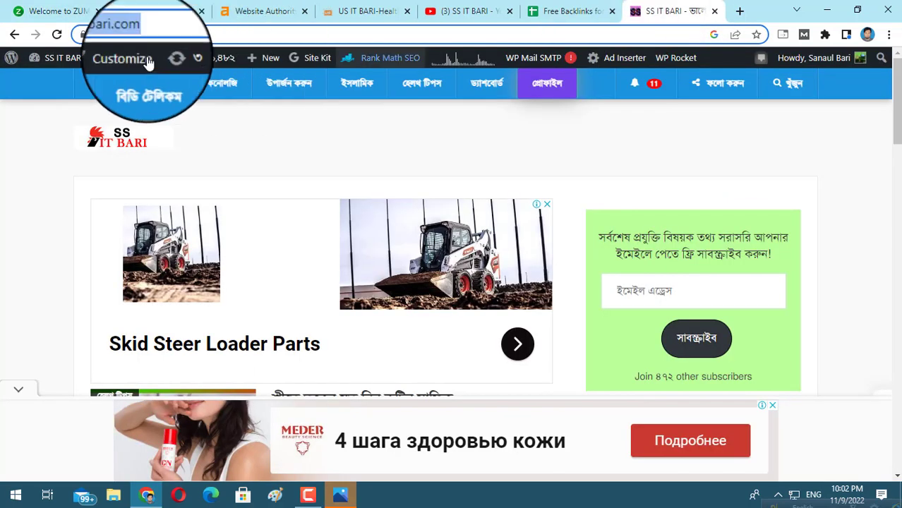
pyautogui.rightClick(126, 36)
pyautogui.click(180, 127)
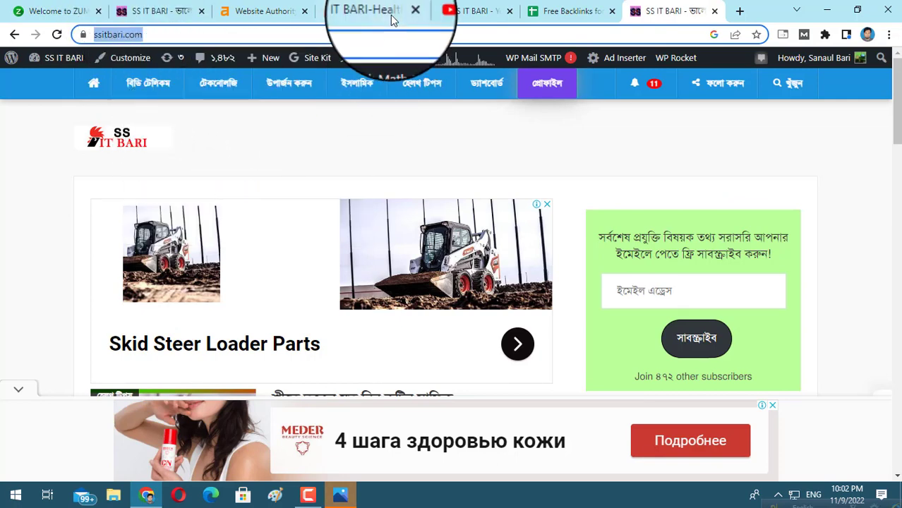
pyautogui.click(379, 13)
pyautogui.click(267, 11)
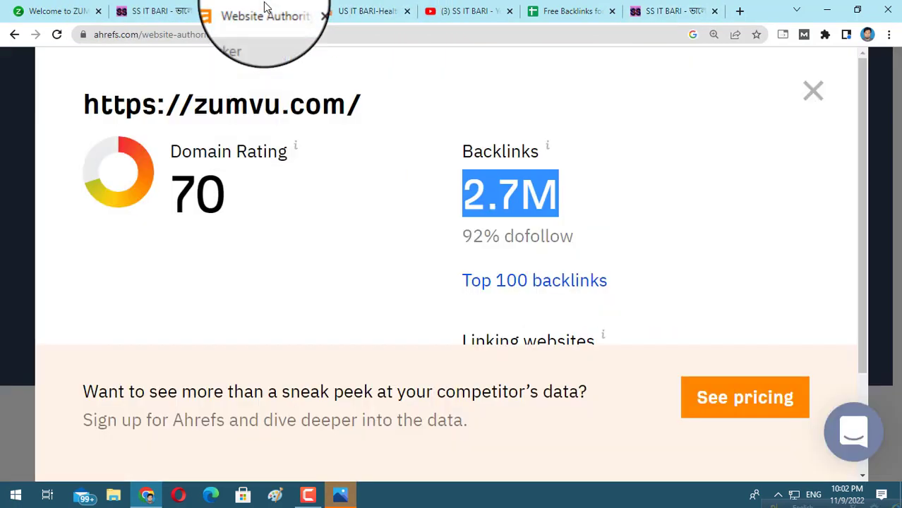
pyautogui.click(812, 92)
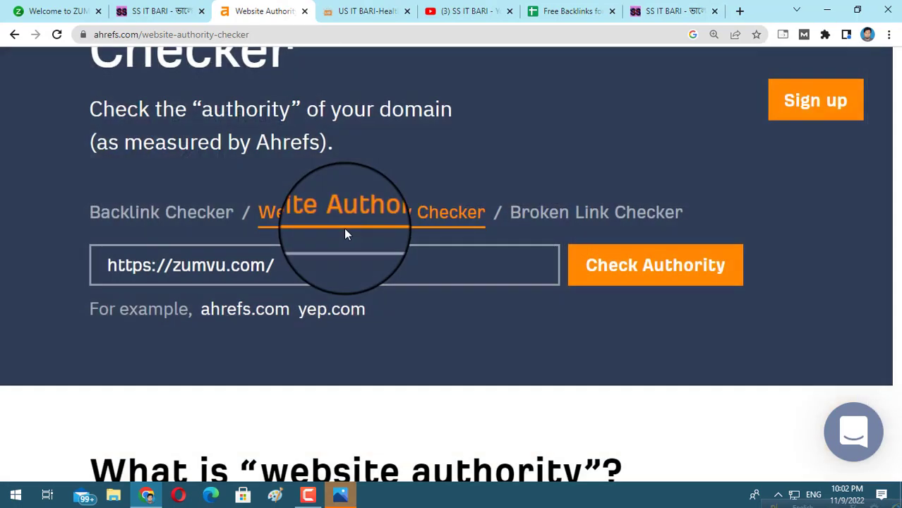
pyautogui.moveTo(275, 265); pyautogui.dragTo(101, 265)
pyautogui.rightClick(127, 266)
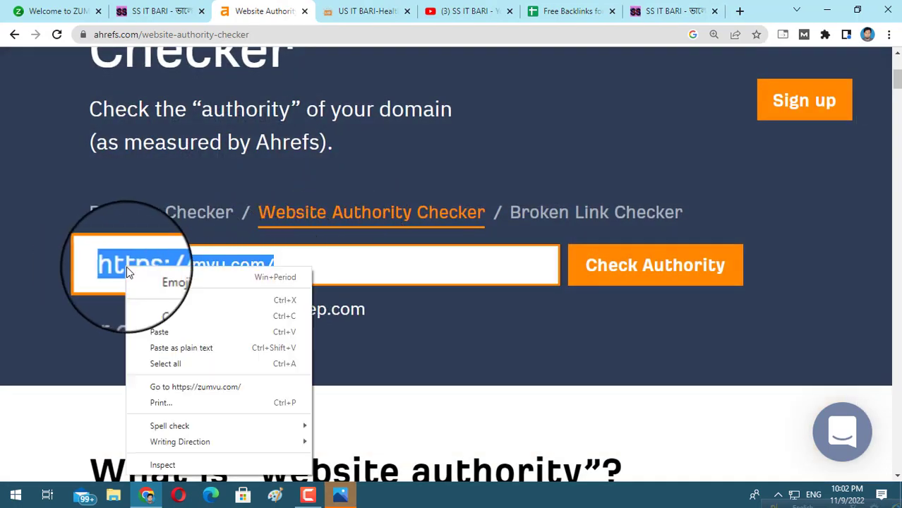
pyautogui.click(168, 331)
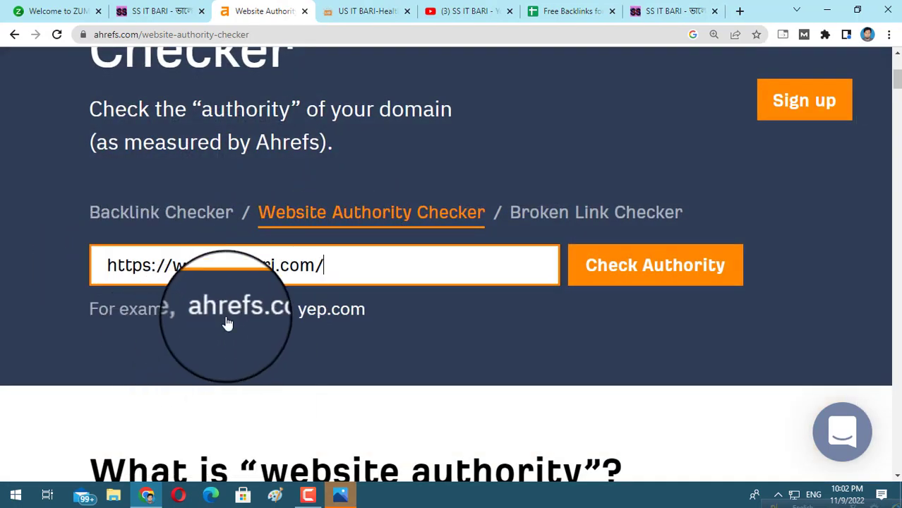
# Run the authority check for ssitbari.com and complete the reCAPTCHA by selecting every tile with motorcycles.
pyautogui.click(645, 272)
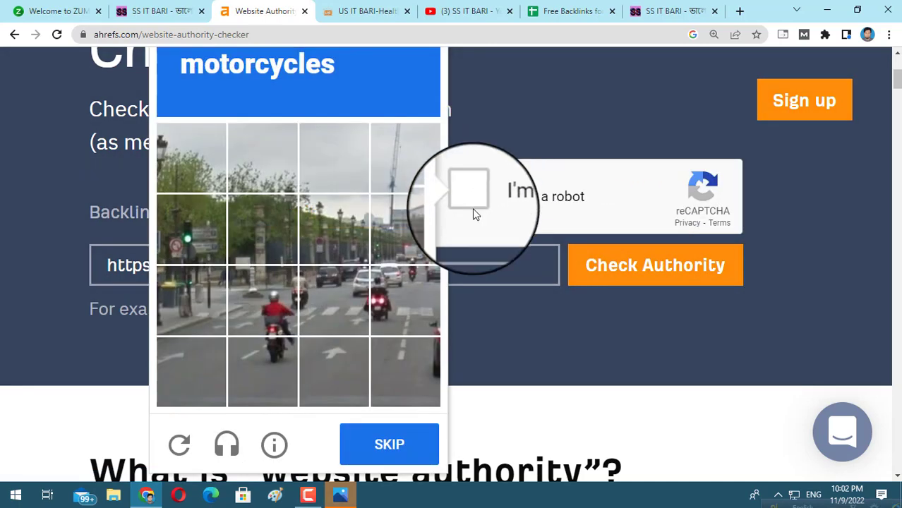
pyautogui.click(267, 316)
pyautogui.click(331, 305)
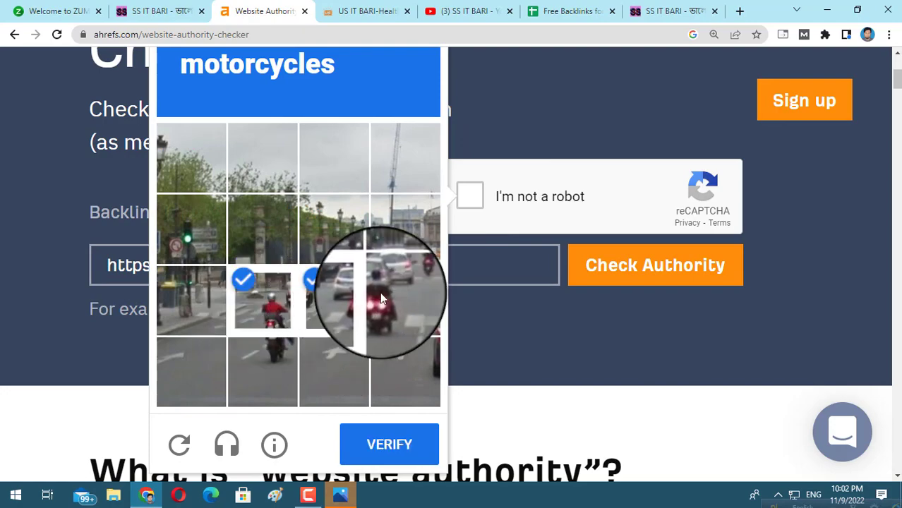
pyautogui.click(384, 293)
pyautogui.click(267, 354)
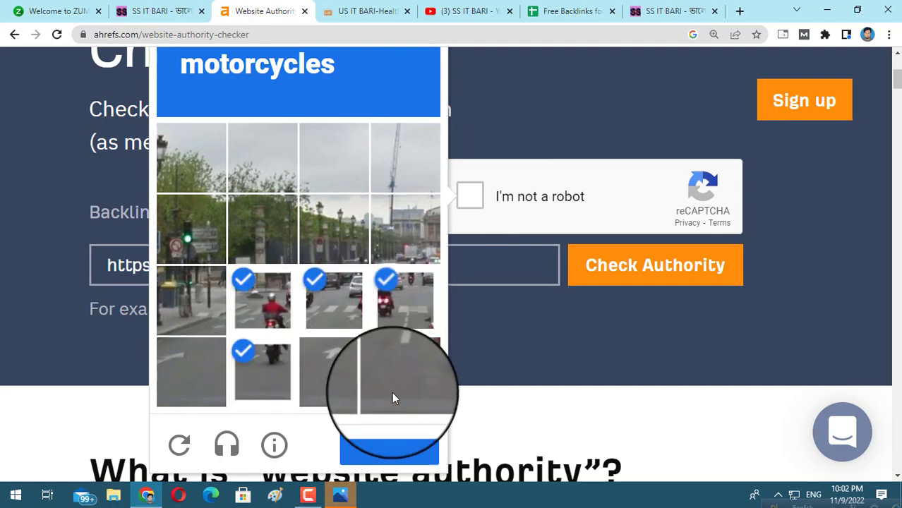
pyautogui.click(396, 436)
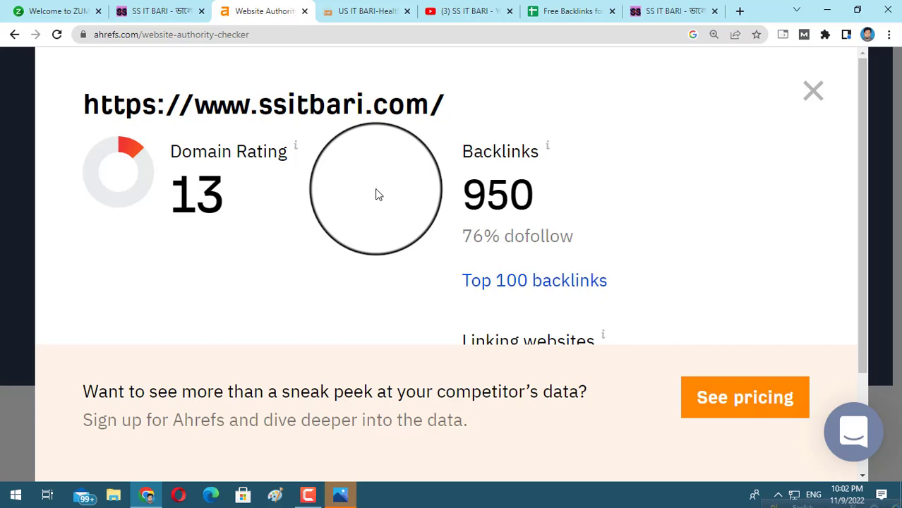
# Highlight the Domain Rating of ssitbari.com to examine it, and close the result.
pyautogui.moveTo(233, 189); pyautogui.dragTo(173, 185)
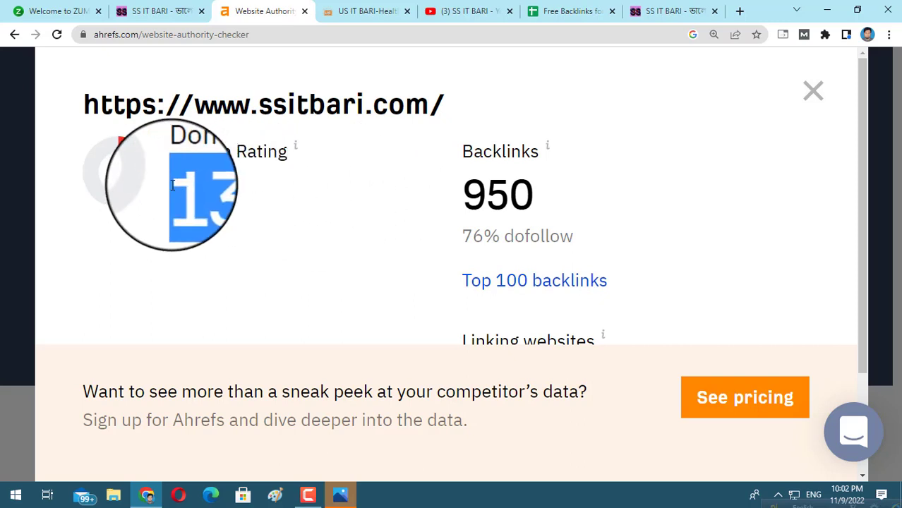
pyautogui.moveTo(240, 202); pyautogui.dragTo(180, 195)
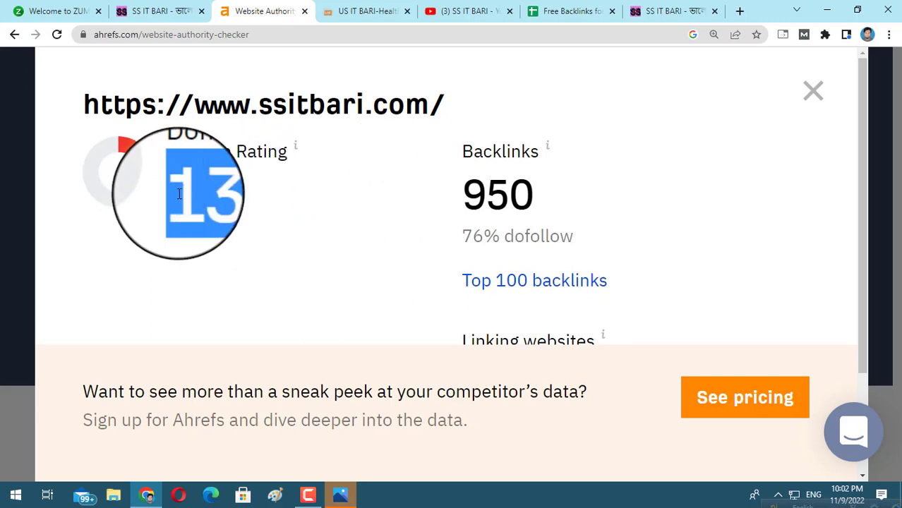
pyautogui.click(813, 90)
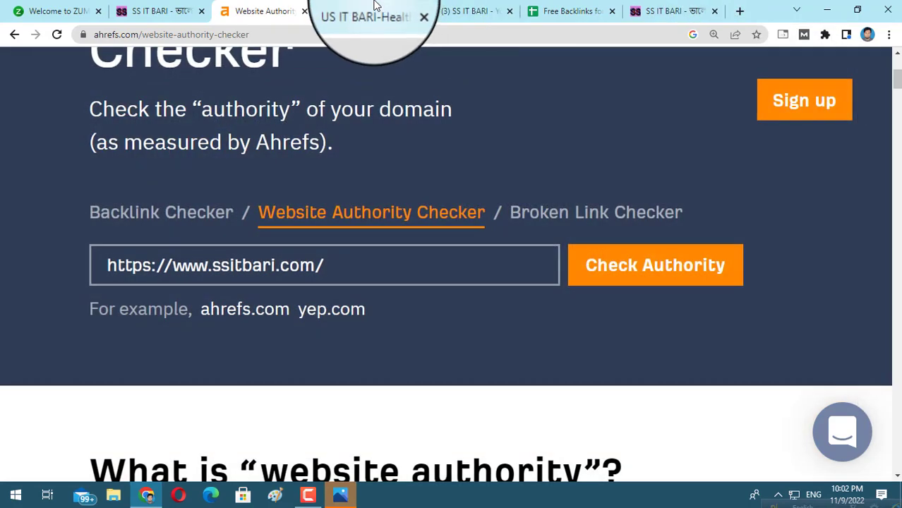
# Copy the usitbari.com address from its open page and paste it into the Website Authority Checker in place of the ssitbari.com address.
pyautogui.click(376, 8)
pyautogui.click(138, 34)
pyautogui.rightClick(135, 36)
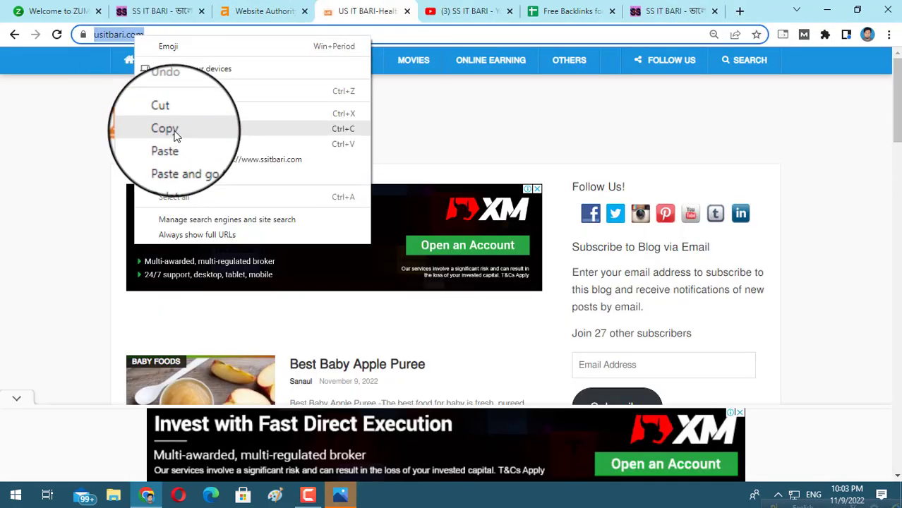
pyautogui.click(169, 129)
pyautogui.click(283, 12)
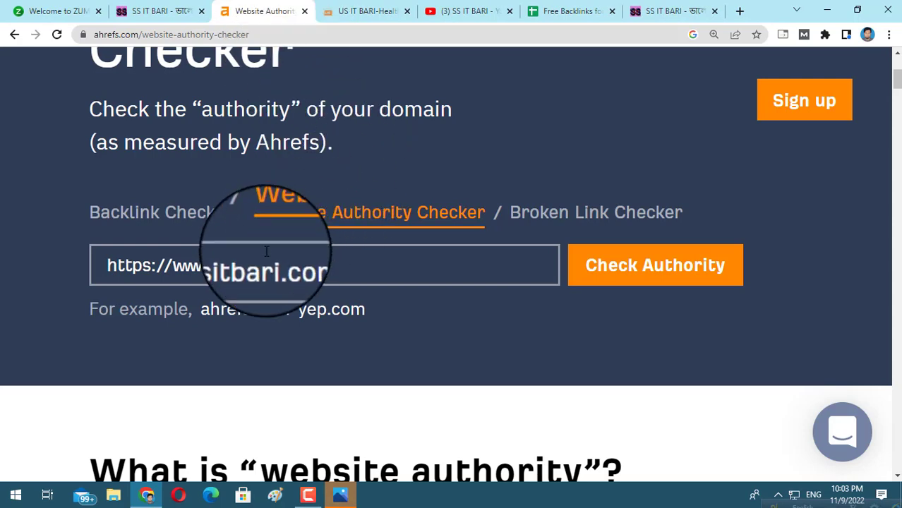
pyautogui.tripleClick(142, 266)
pyautogui.rightClick(142, 267)
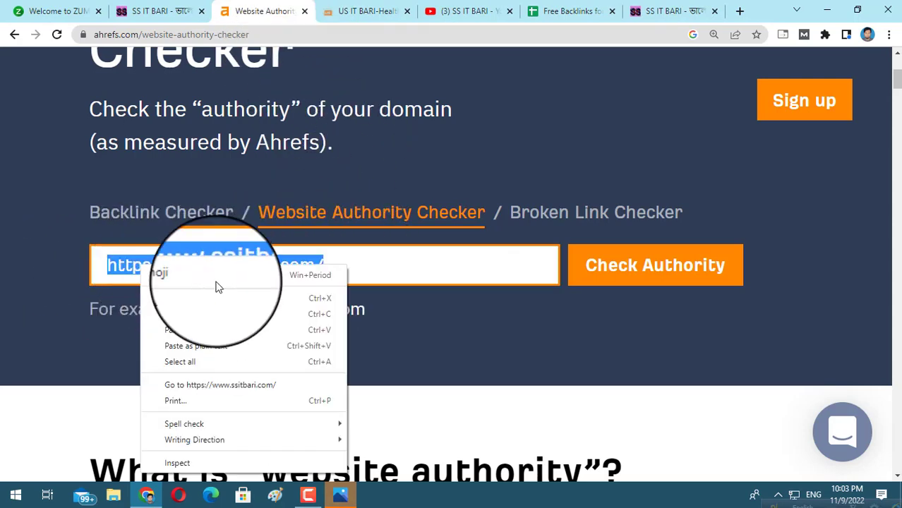
pyautogui.click(189, 347)
# Run the authority check for usitbari.com and complete the reCAPTCHA by selecting the tiles with the fire hydrant.
pyautogui.click(662, 267)
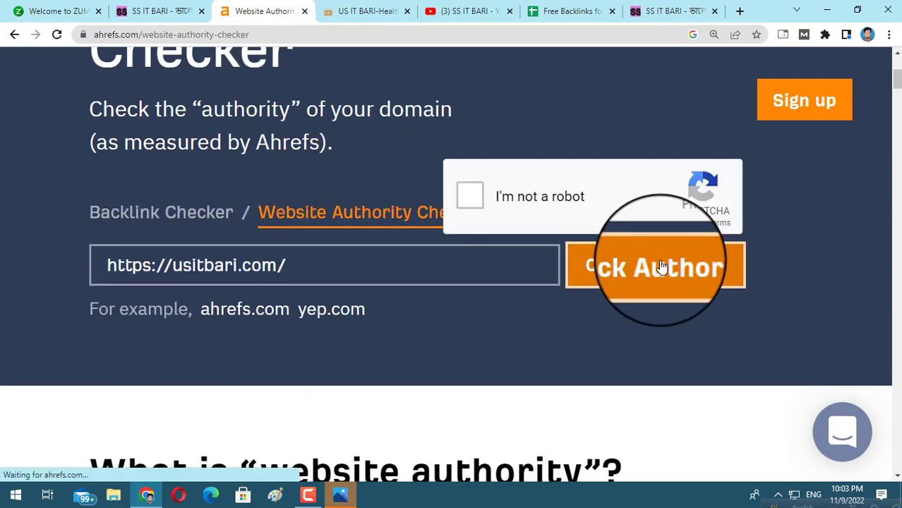
pyautogui.click(470, 195)
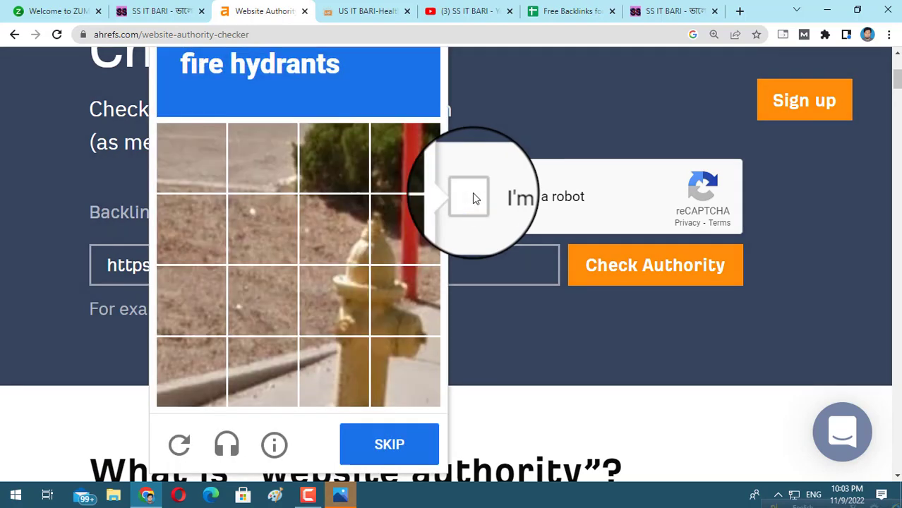
pyautogui.click(403, 233)
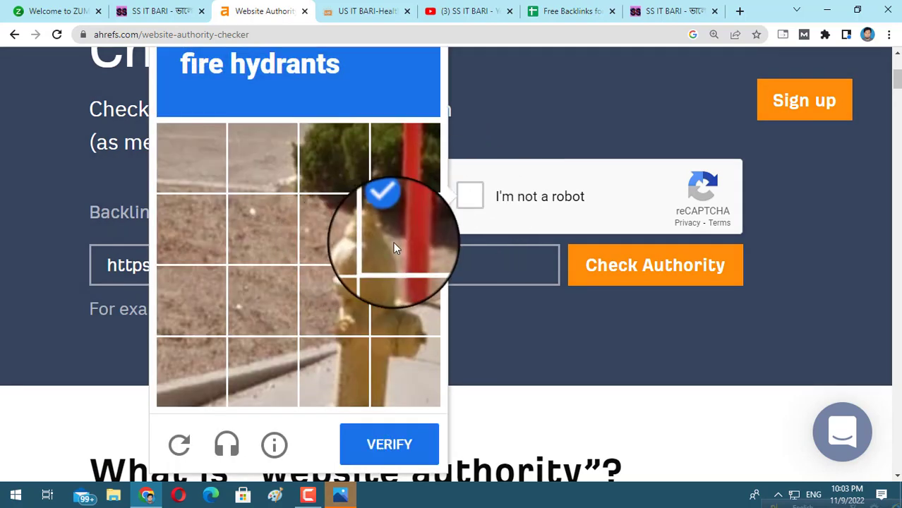
pyautogui.click(403, 300)
pyautogui.click(355, 304)
pyautogui.click(352, 250)
pyautogui.click(387, 369)
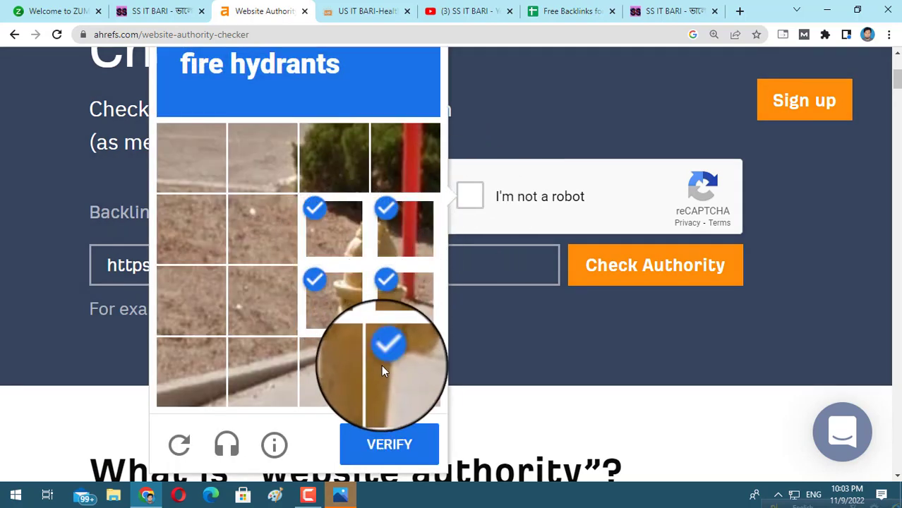
pyautogui.click(389, 444)
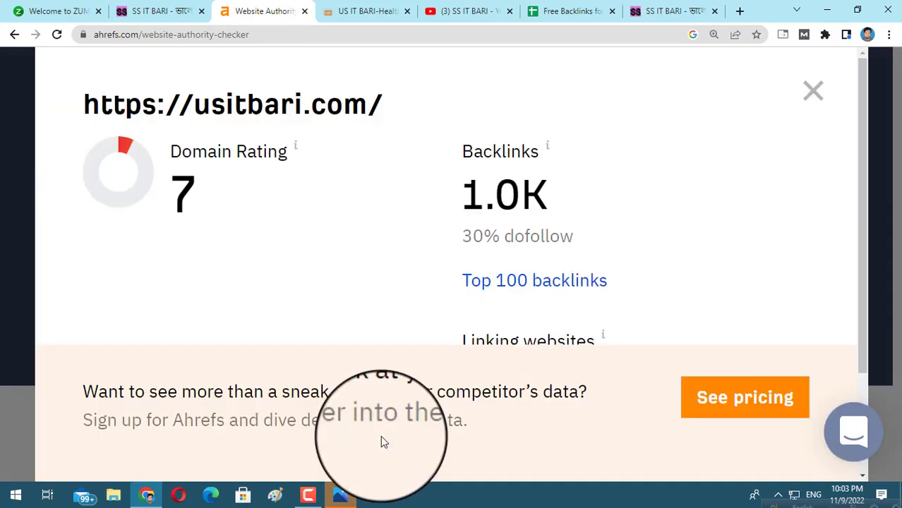
# Highlight the Domain Rating in the usitbari.com result to examine it.
pyautogui.moveTo(183, 198); pyautogui.dragTo(231, 201)
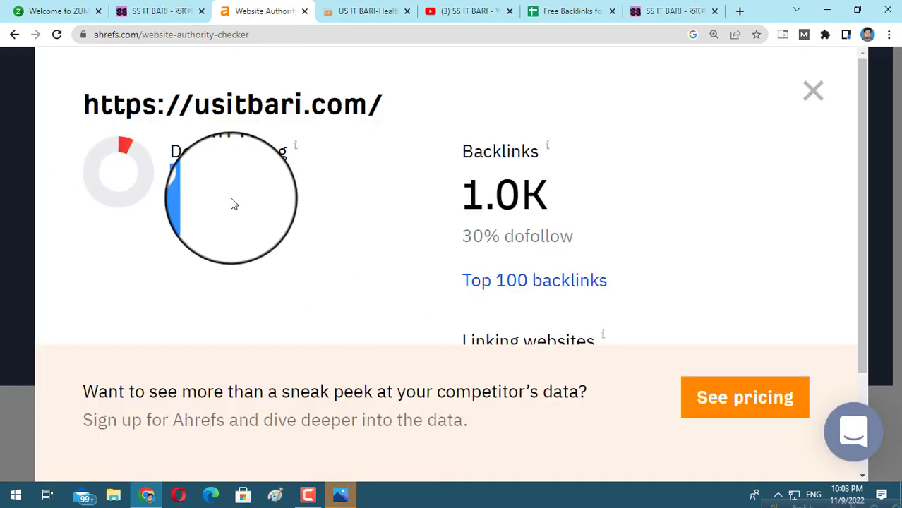
pyautogui.click(177, 195)
pyautogui.doubleClick(178, 192)
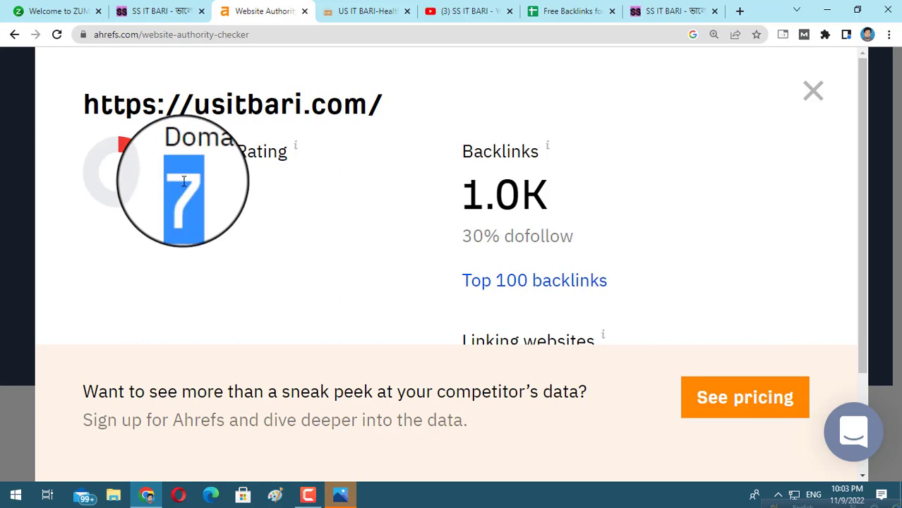